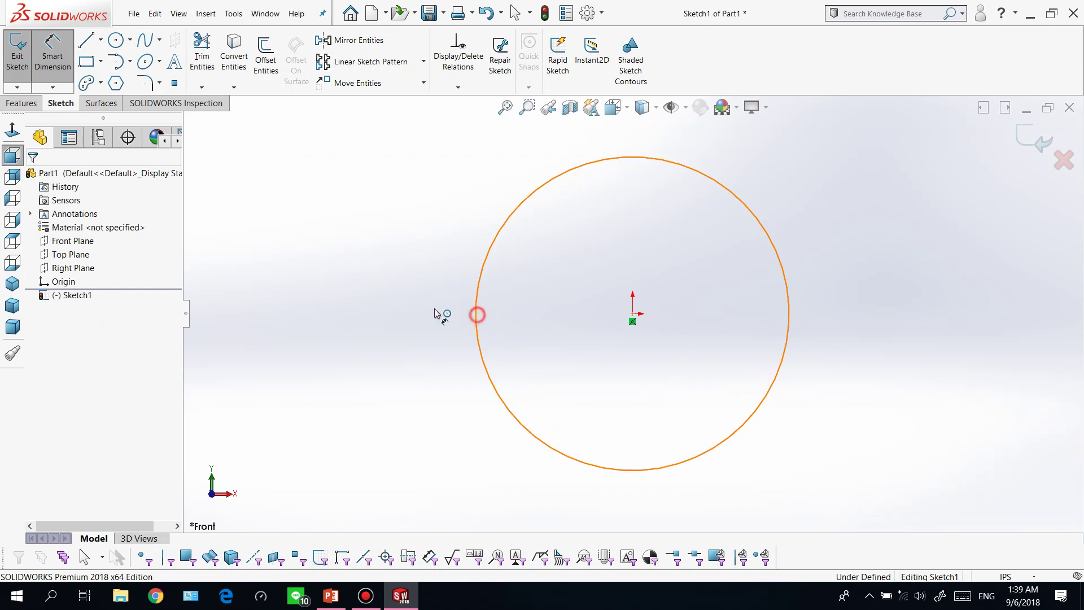
Dimension the circle's diameter as 100 in.
left_click(365, 308)
type("100")
key("Return")
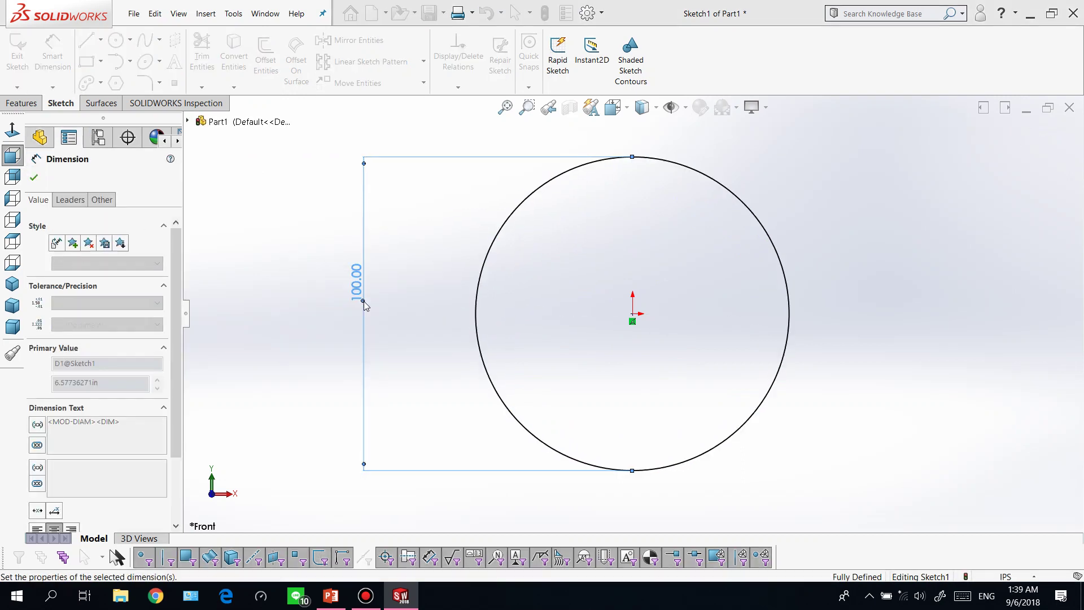
scroll(784, 307, "down", 2)
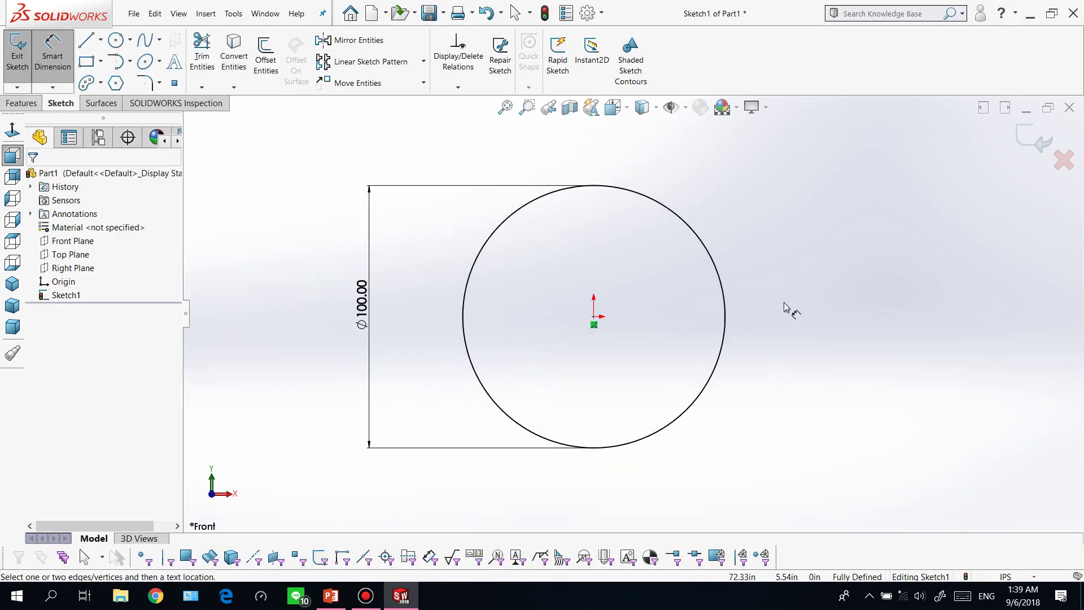
scroll(635, 316, "up", 1)
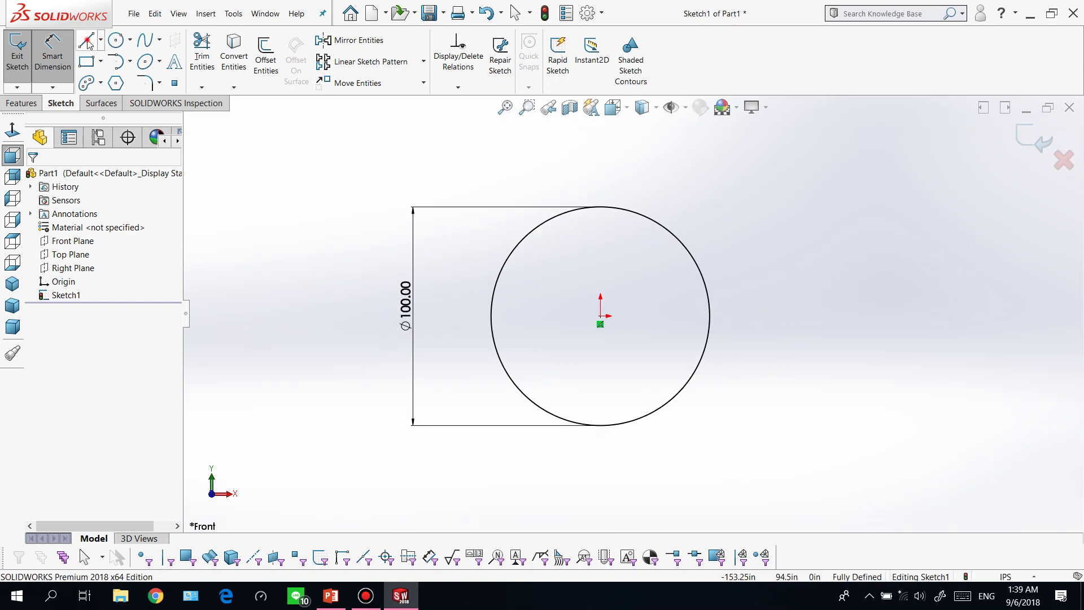
Draw a vertical line through the circle's center, from its top quadrant point to its bottom quadrant point.
left_click(88, 44)
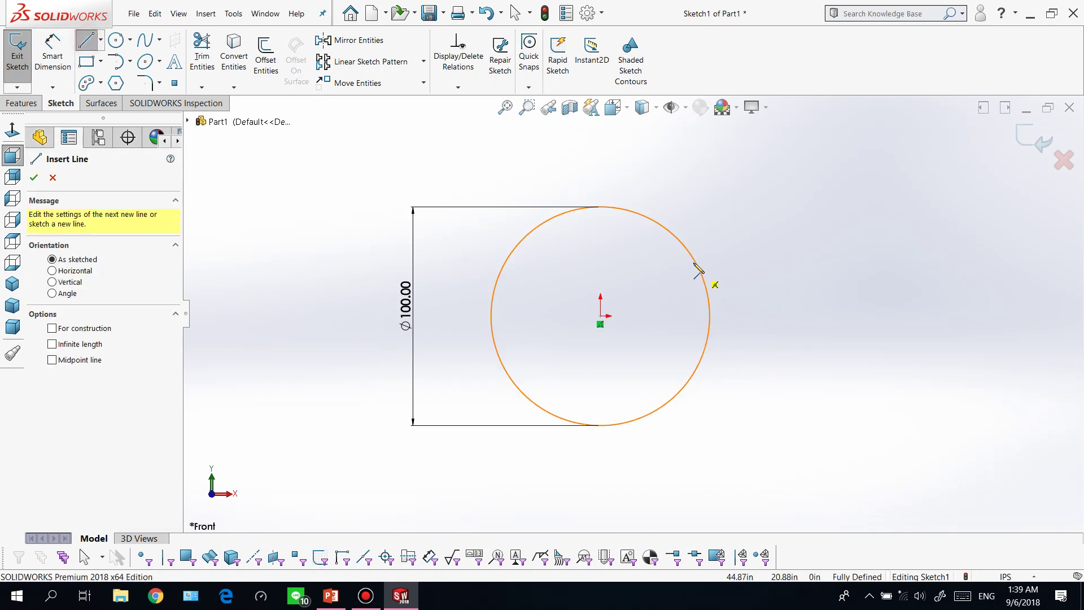
left_click(600, 207)
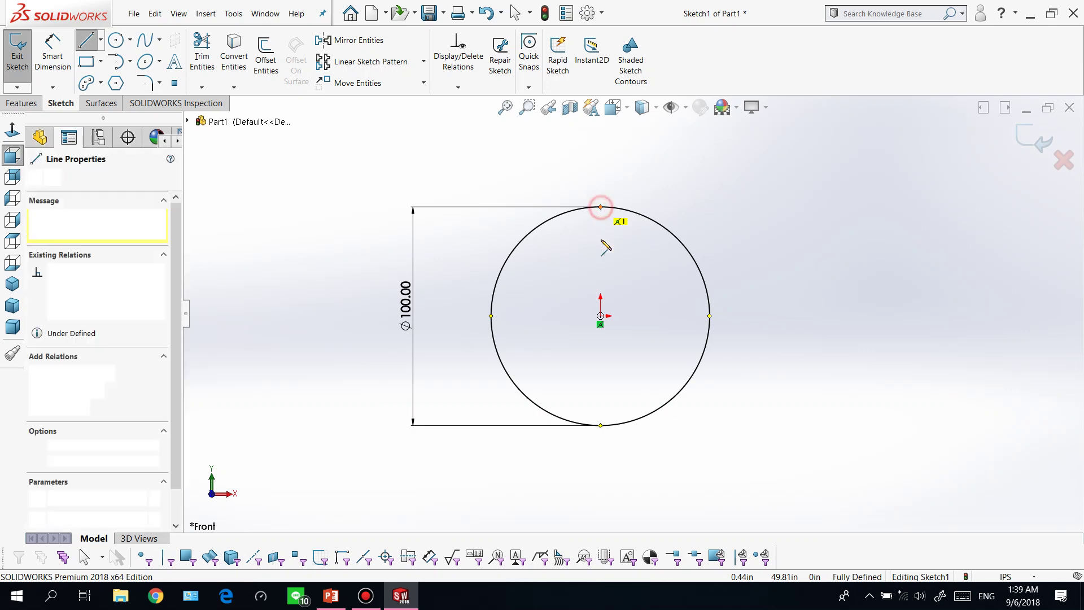
left_click(600, 425)
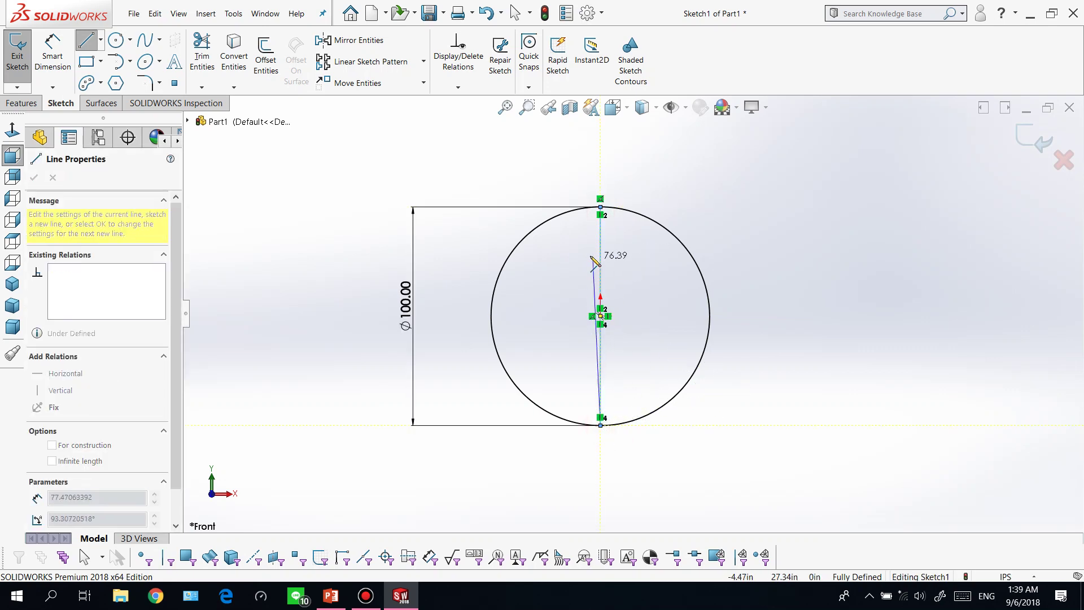
key("Escape")
Trim away the right half of the circle to leave a closed semicircular profile.
left_click(201, 54)
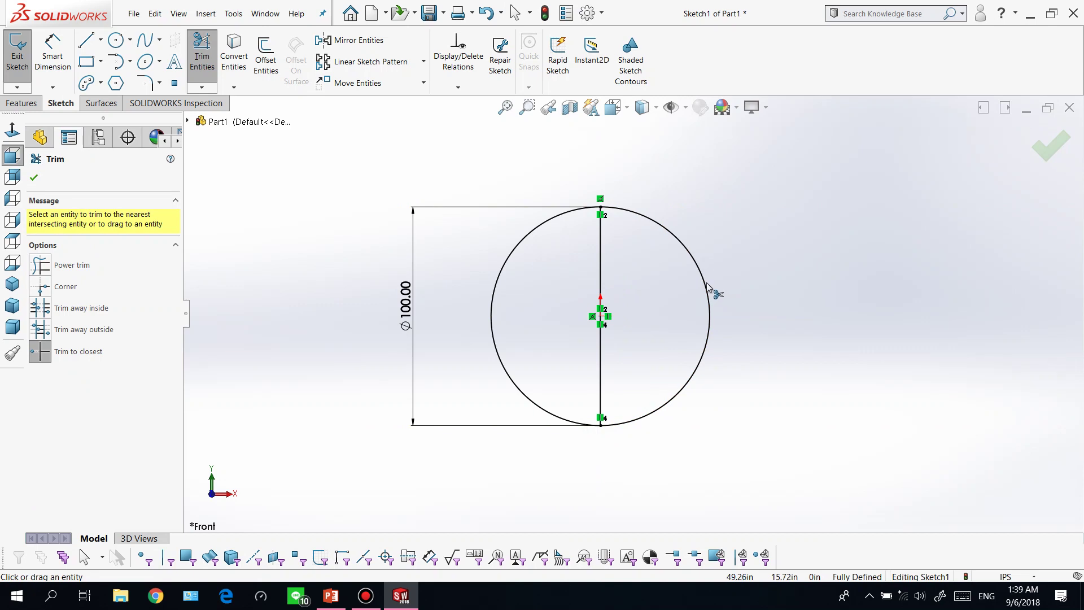
left_click(707, 285)
key("Escape")
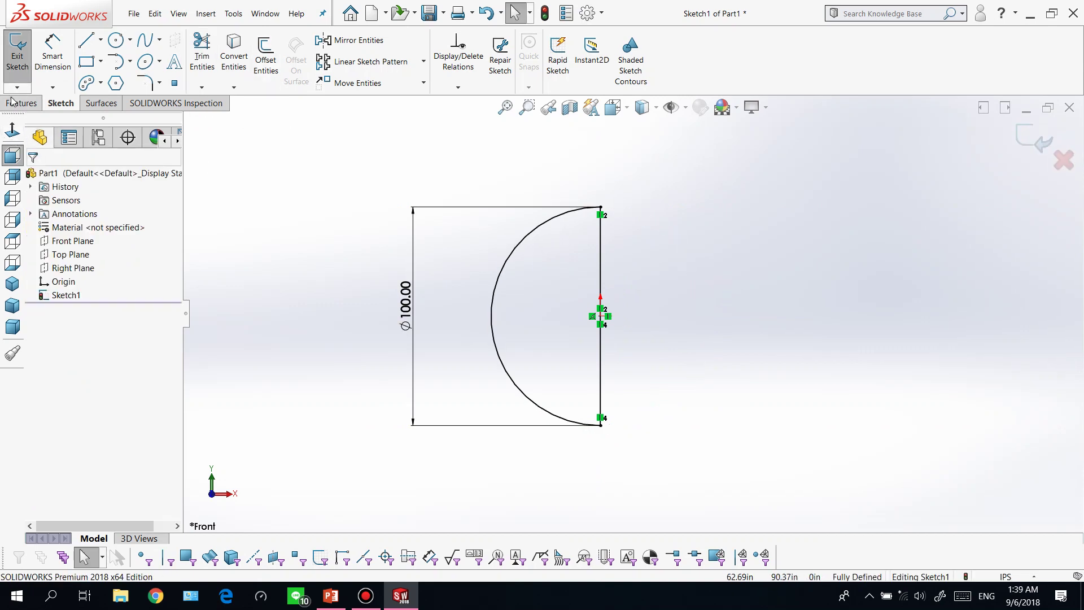
Revolve the semicircle 360 degrees about its vertical line to create a solid sphere.
left_click(13, 102)
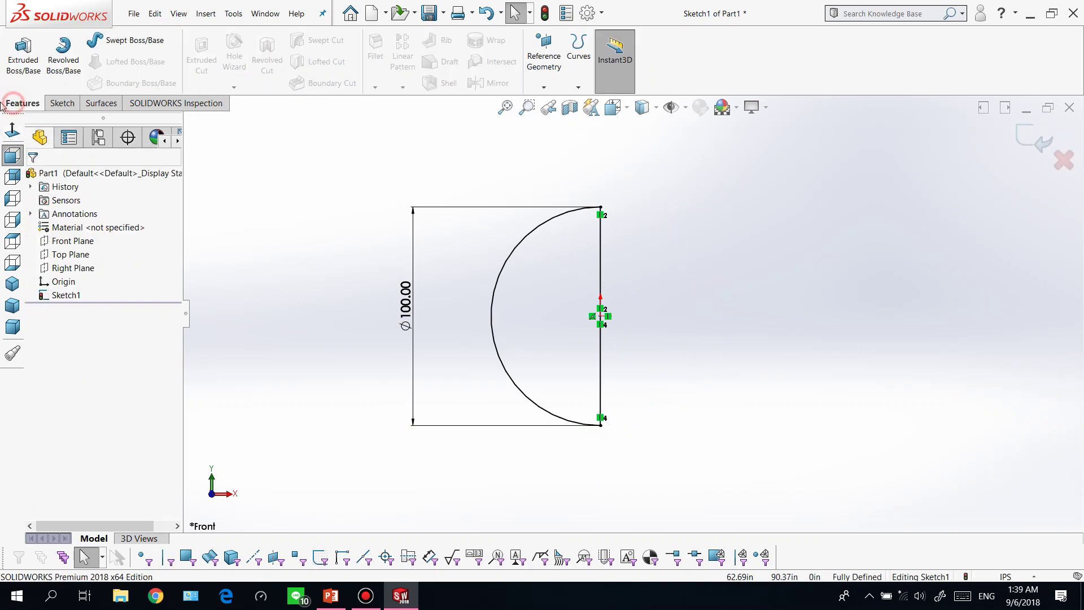
left_click(76, 74)
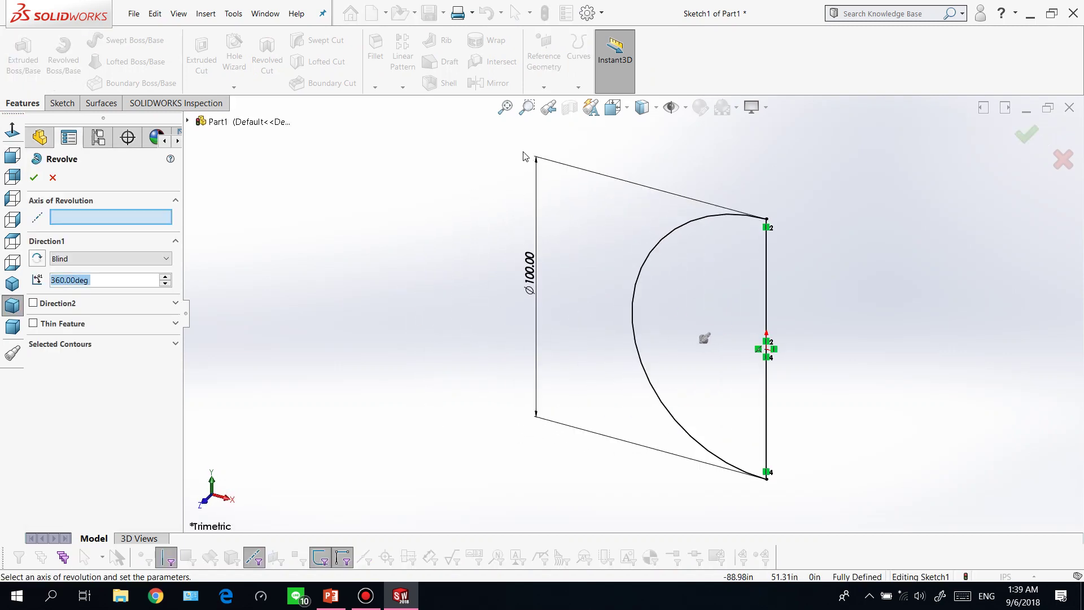
left_click(766, 291)
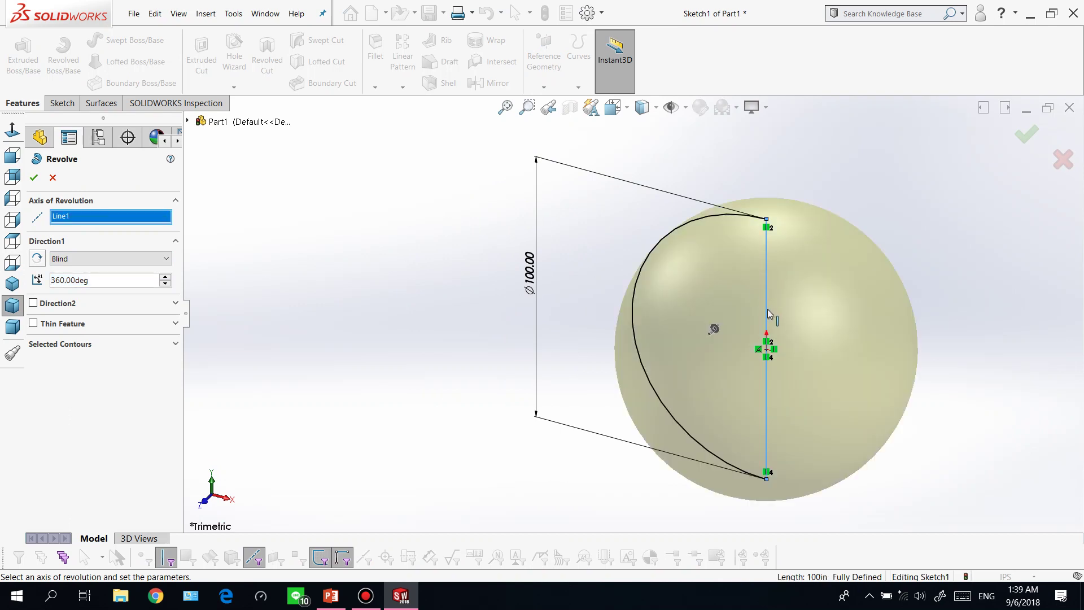
left_click(35, 179)
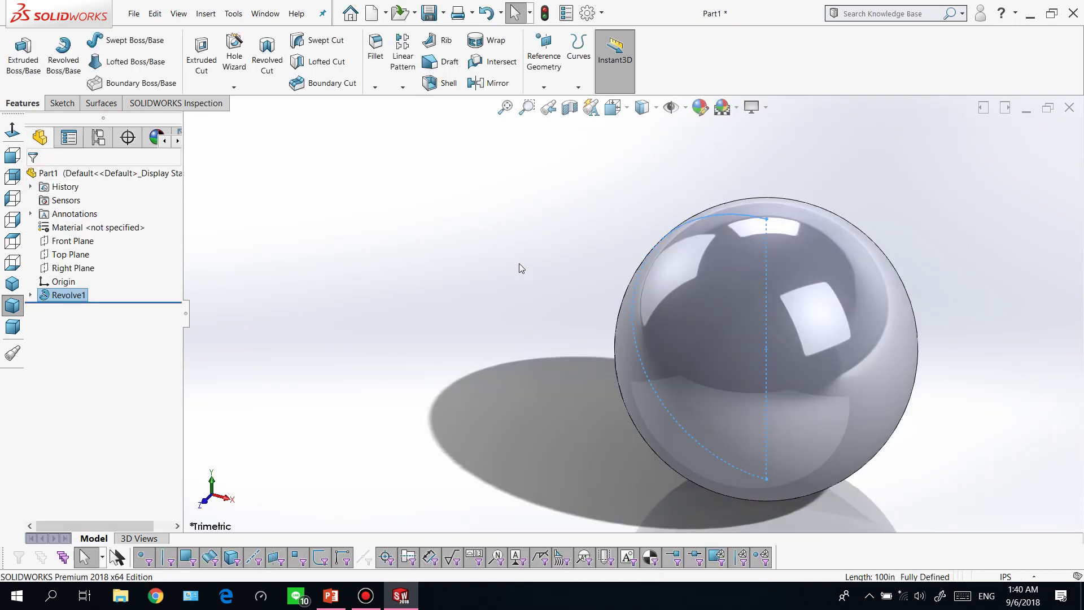
Start a sketch on the Front Plane and draw a vertical midpoint line about 118 in long, centered on the origin.
left_click(87, 248)
left_click(12, 129)
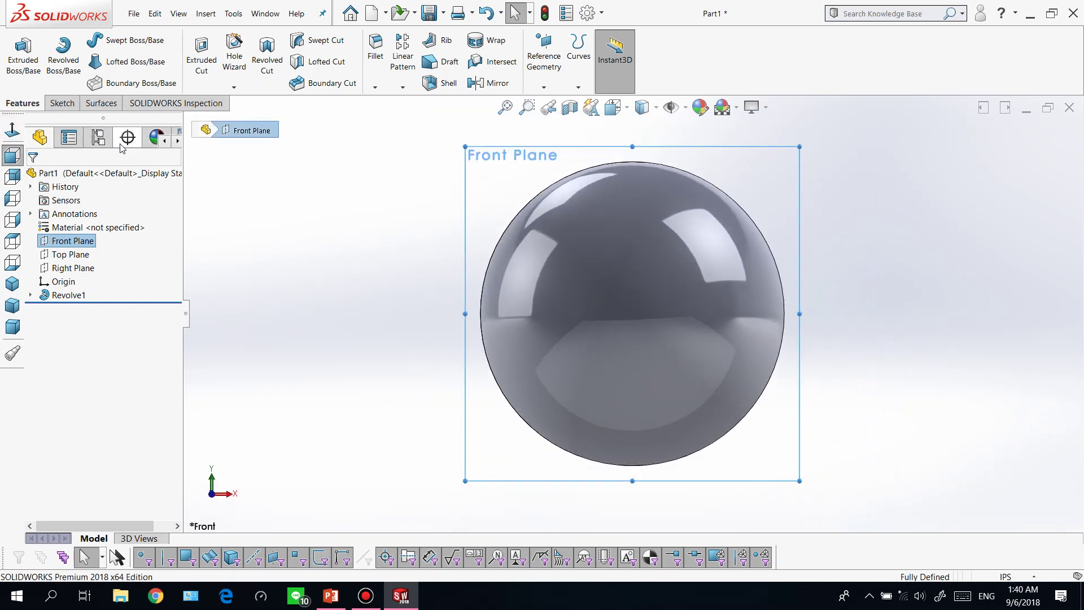
left_click(59, 106)
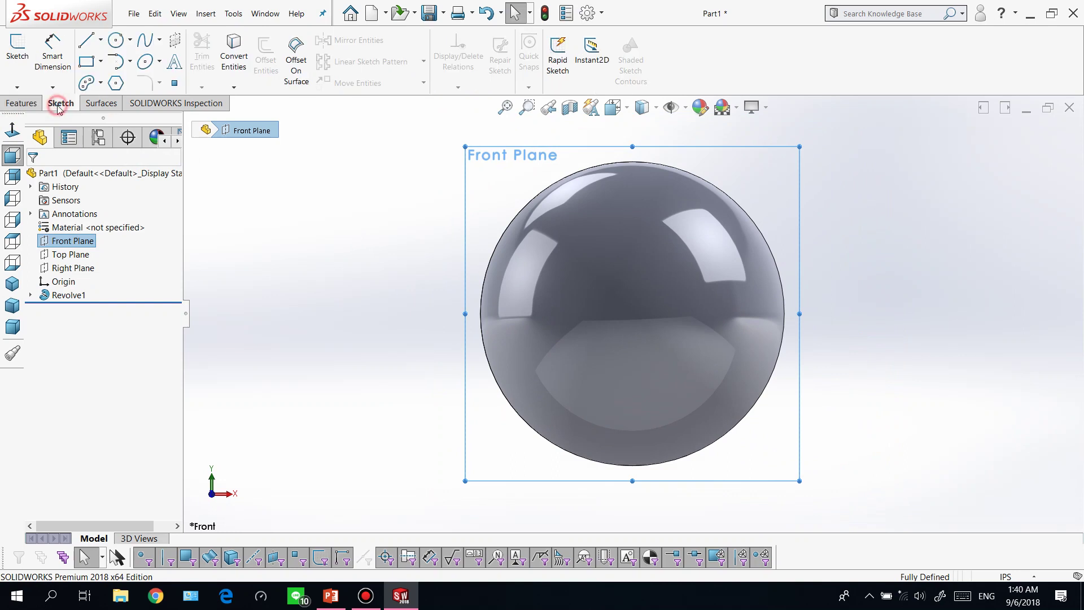
left_click(18, 56)
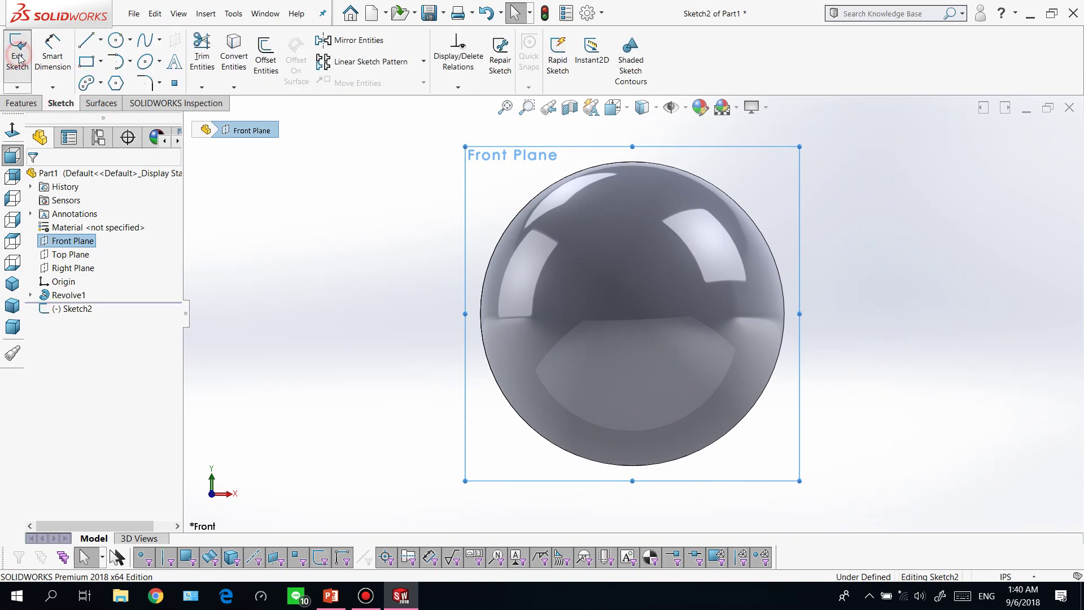
left_click(101, 44)
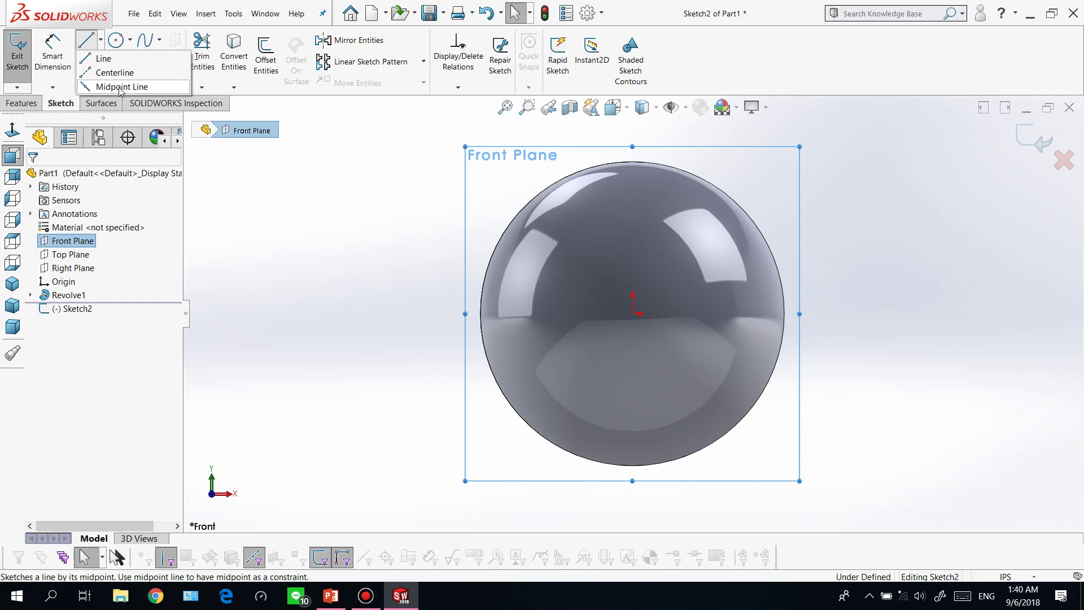
left_click(119, 87)
left_click(633, 314)
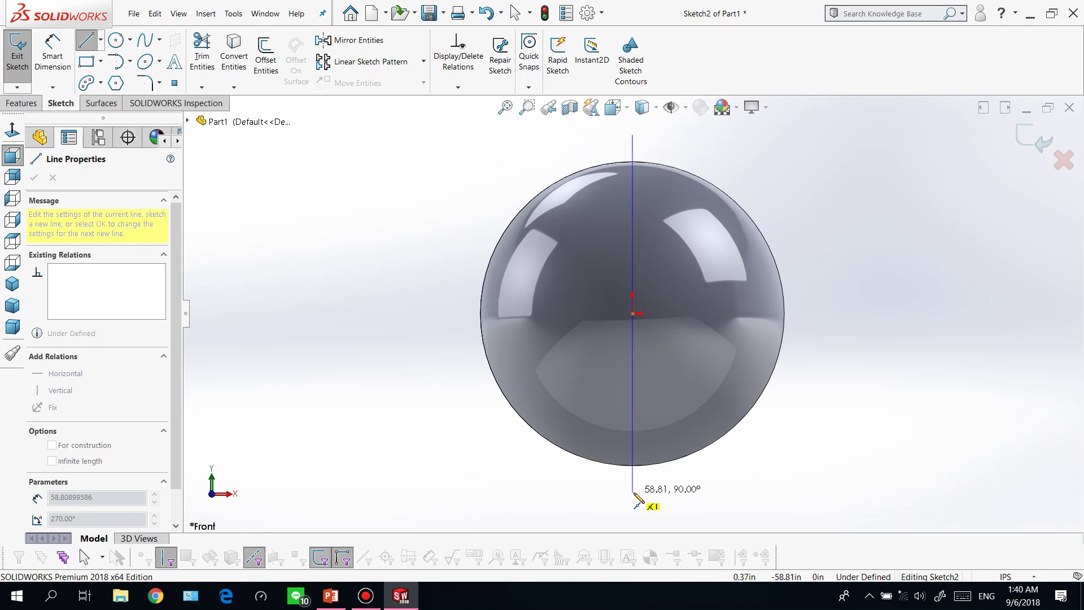
left_click(634, 493)
key("Escape")
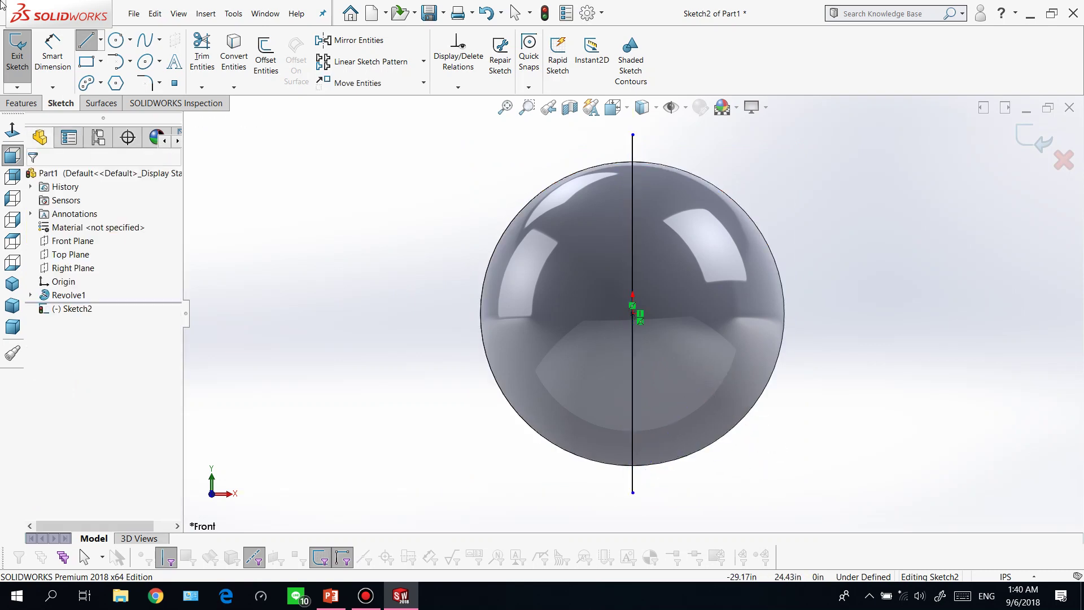
Dimension the vertical line's length as 110 in and exit the sketch.
left_click(52, 56)
left_click(632, 282)
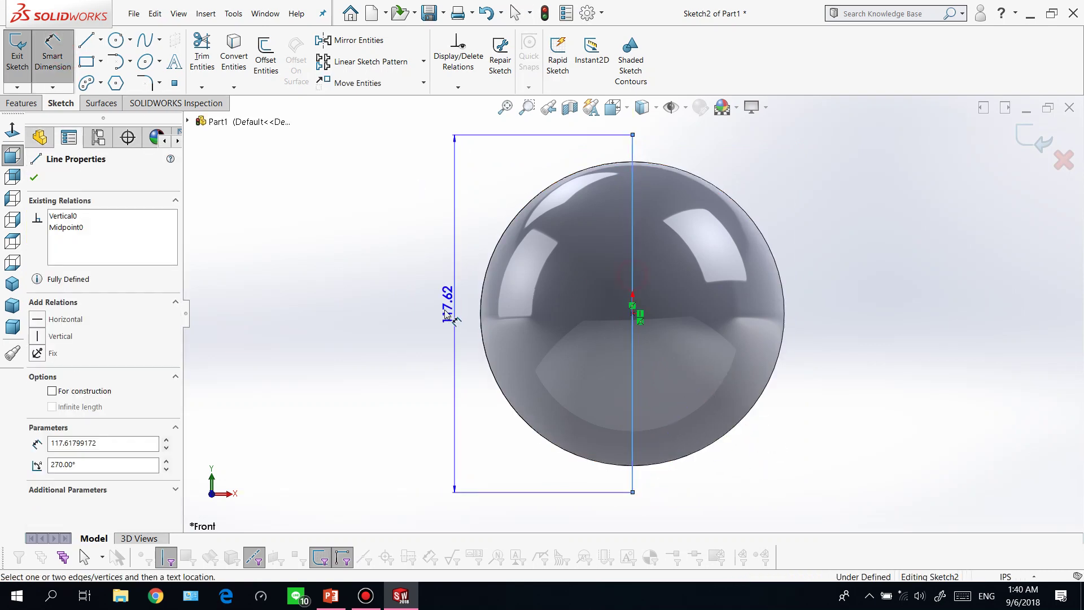
left_click(444, 314)
type("110")
key("Return")
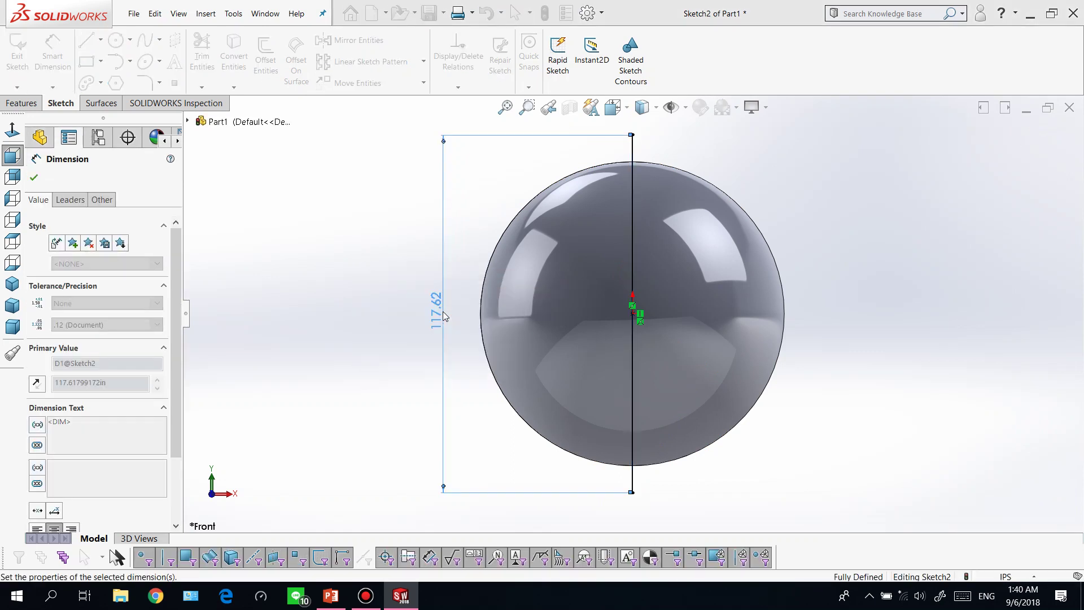
left_click(813, 320)
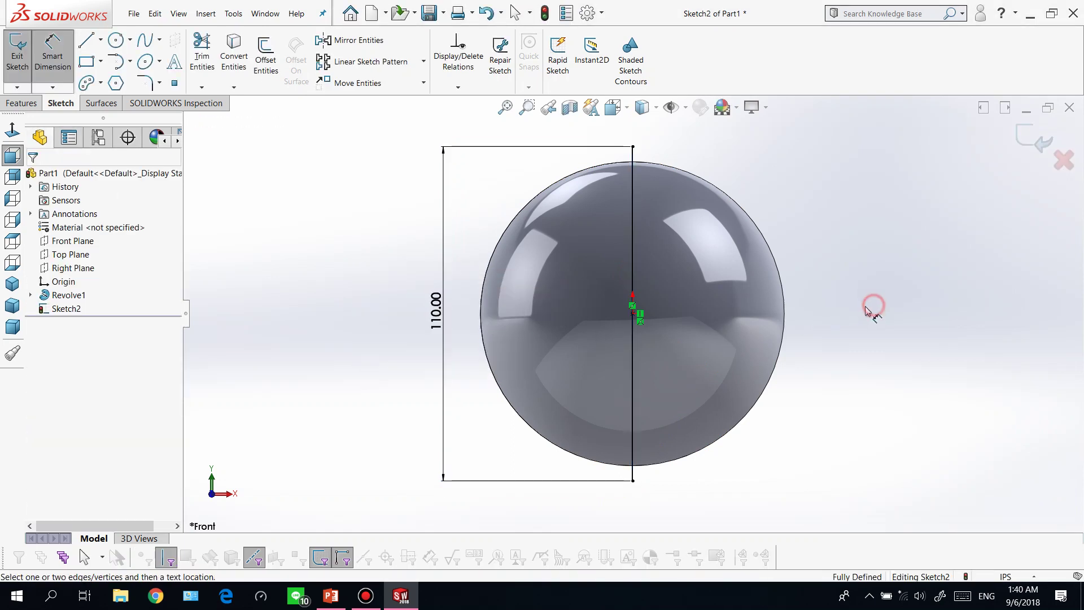
left_click(1039, 136)
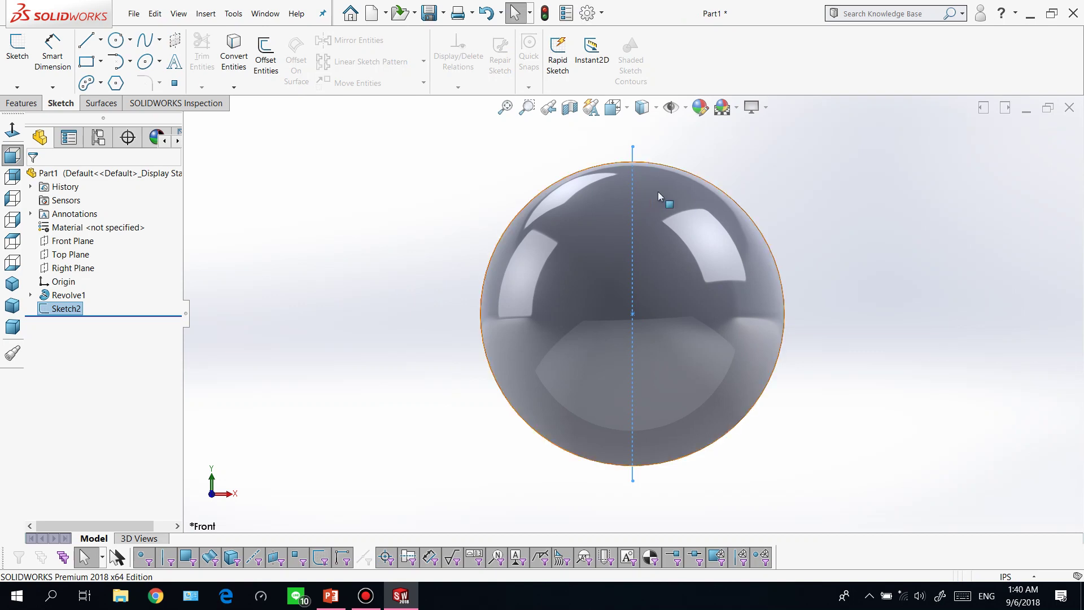
Start another sketch on the Front Plane and draw a horizontal line about 42 in long below the sphere, right of the axis line's lower end.
left_click(63, 243)
left_click(16, 48)
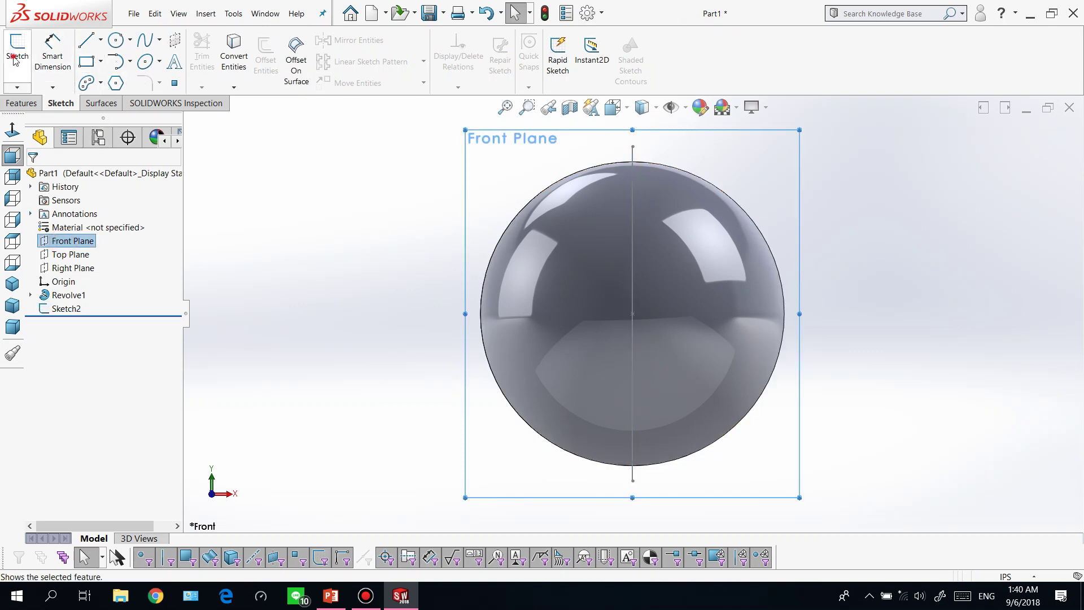
left_click(84, 42)
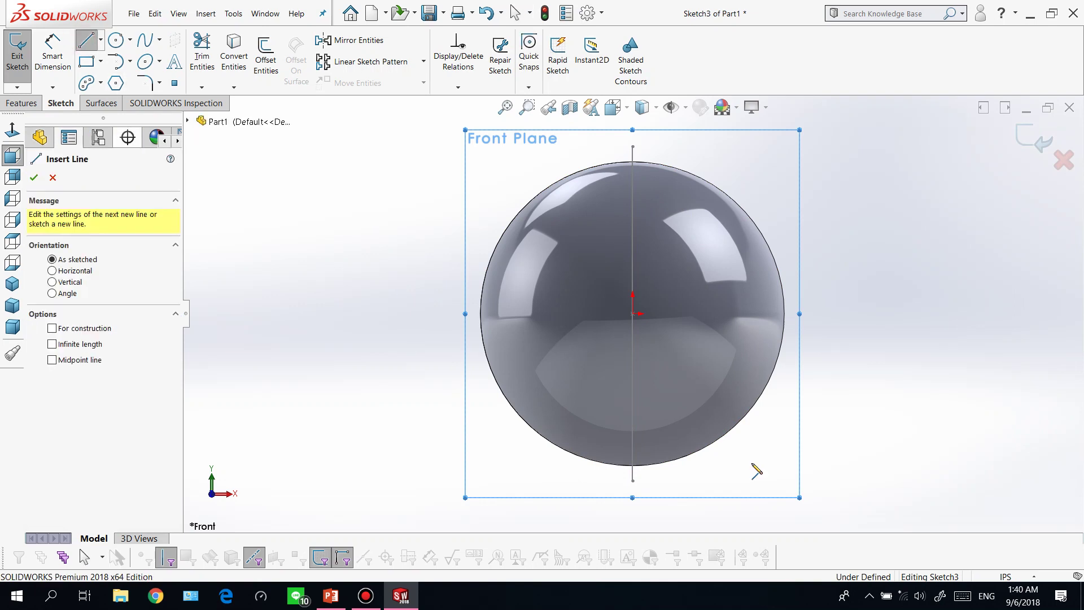
left_click(657, 482)
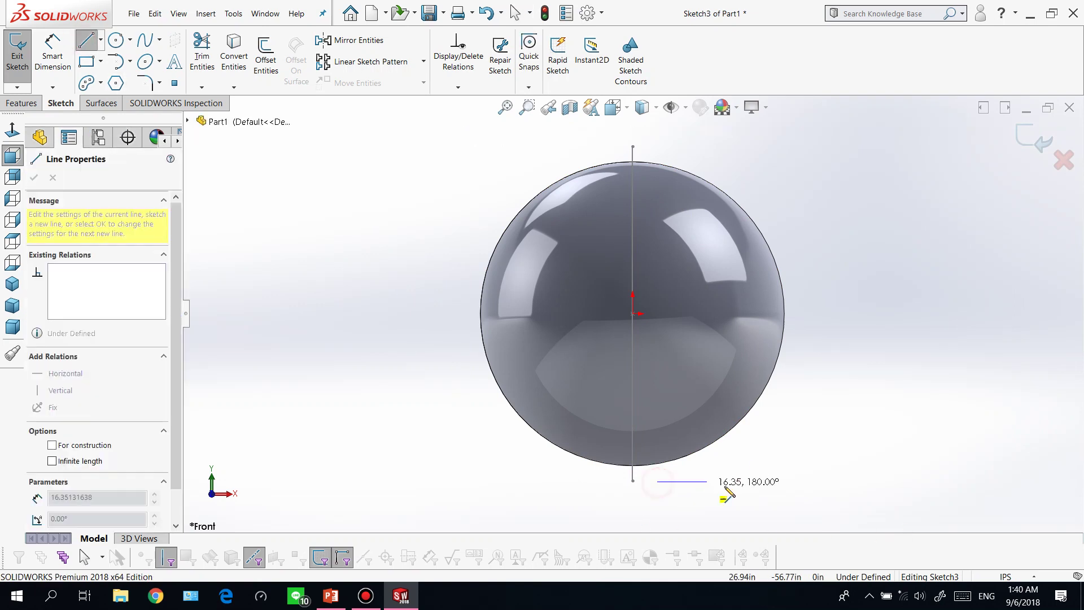
left_click(785, 481)
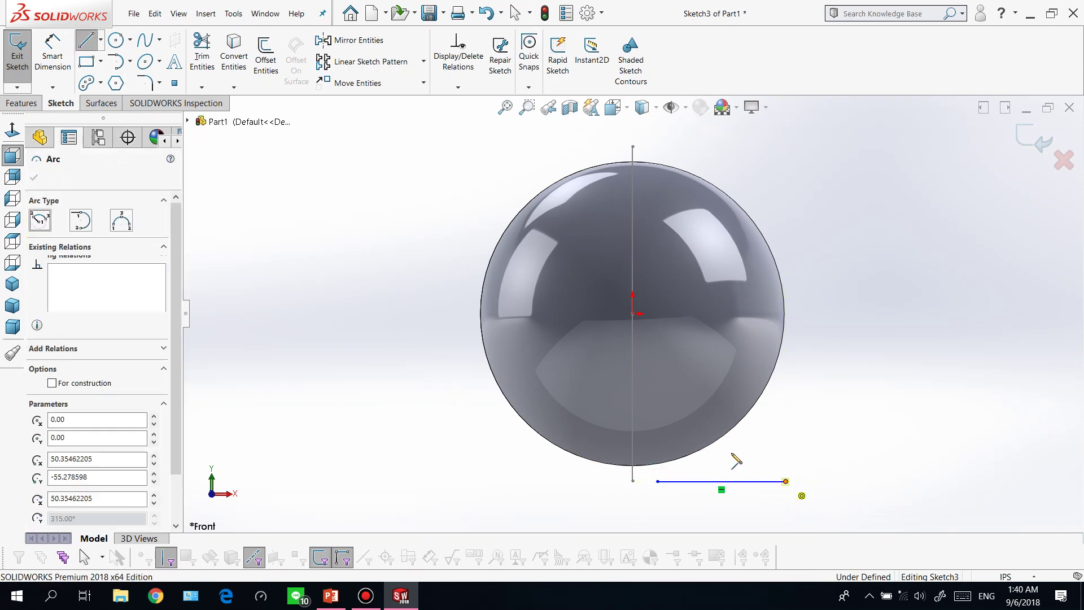
key("Escape")
Dimension the gap between the horizontal line's left endpoint and the axis line's lower endpoint as 10 in.
left_click(49, 68)
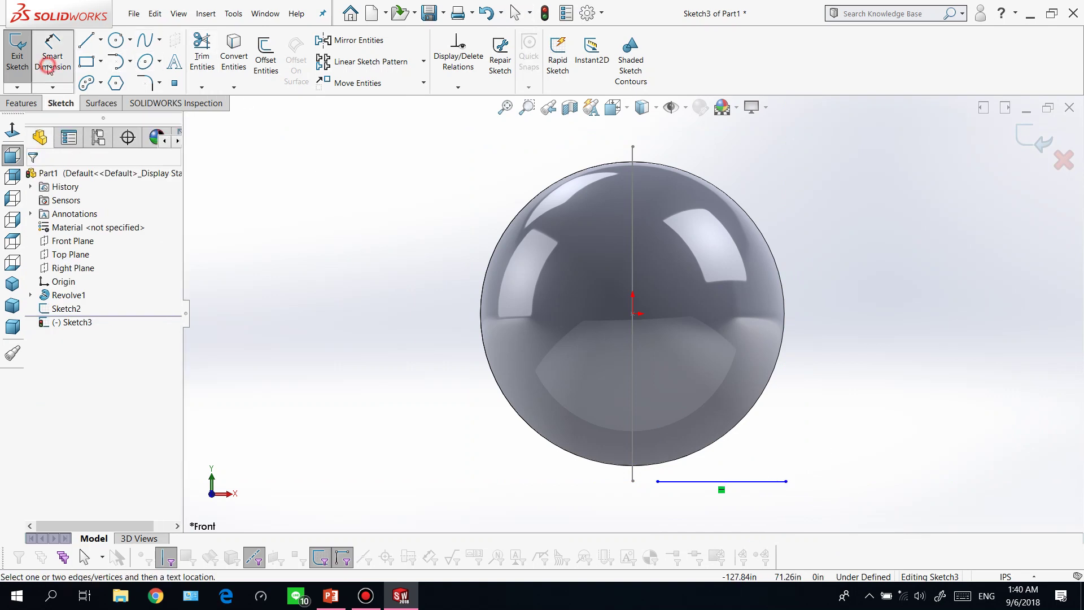
left_click(657, 481)
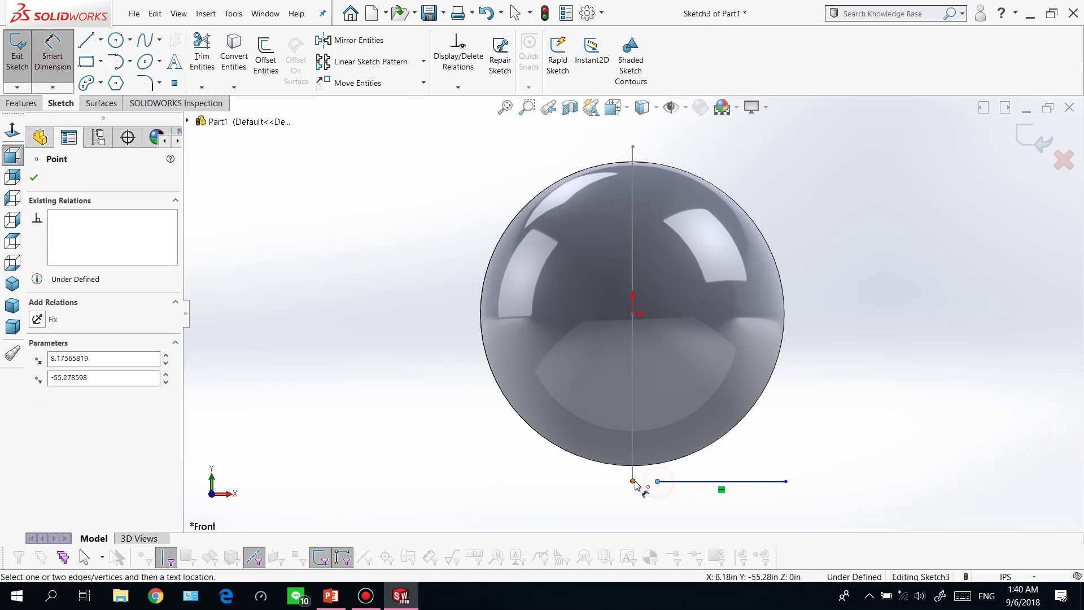
left_click(632, 481)
left_click(648, 515)
type("10")
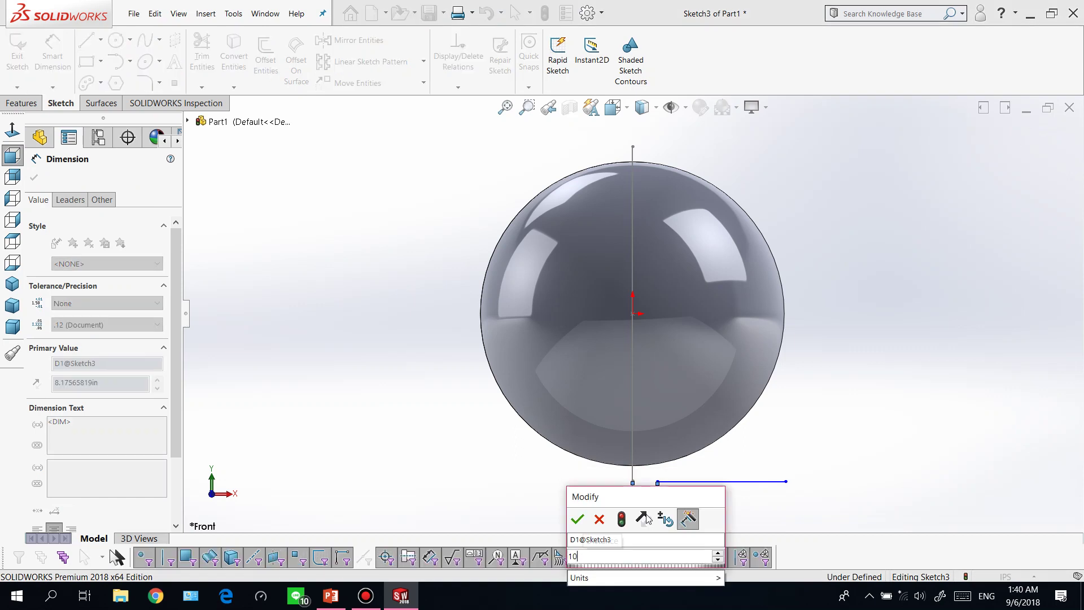
key("Return")
scroll(670, 482, "down", 2)
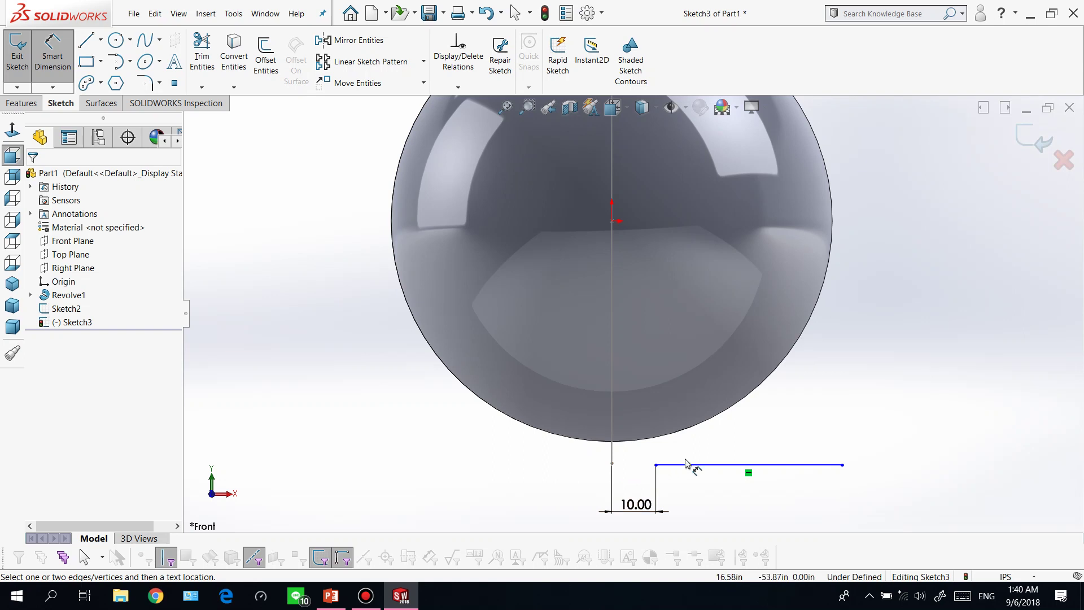
left_click(656, 466)
left_click(612, 464)
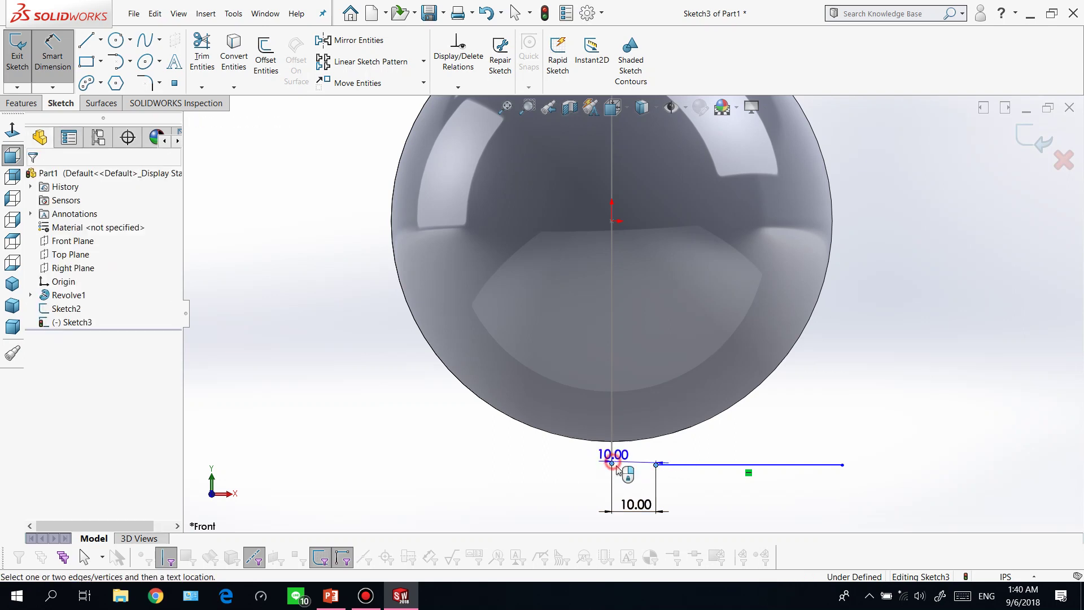
key("Escape")
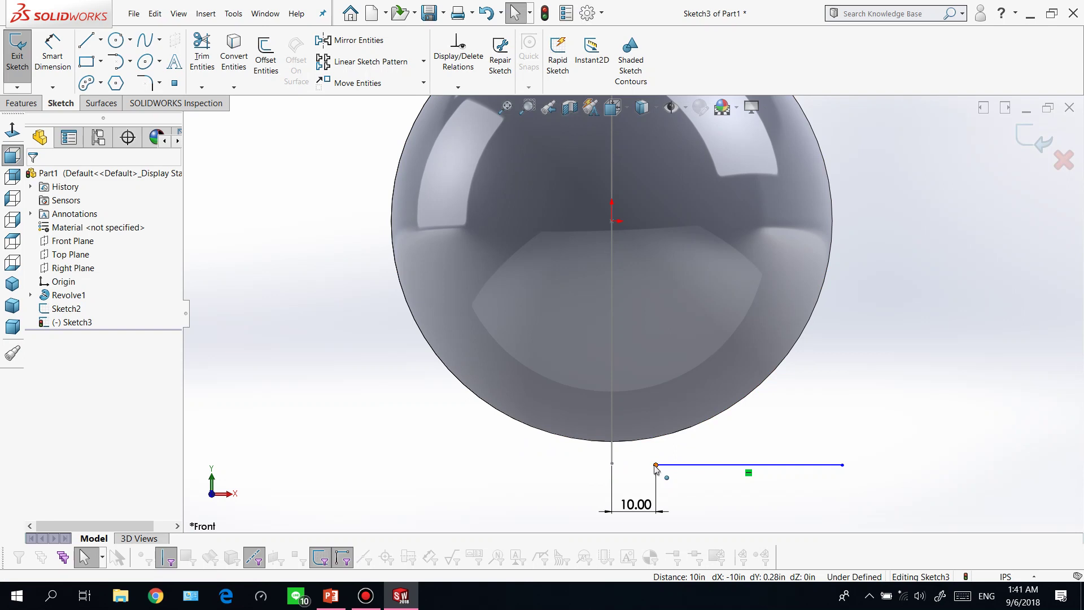
Add a Horizontal relation between the horizontal line's left endpoint and the axis line's lower endpoint.
left_click(655, 465)
left_click(613, 465, "ctrl")
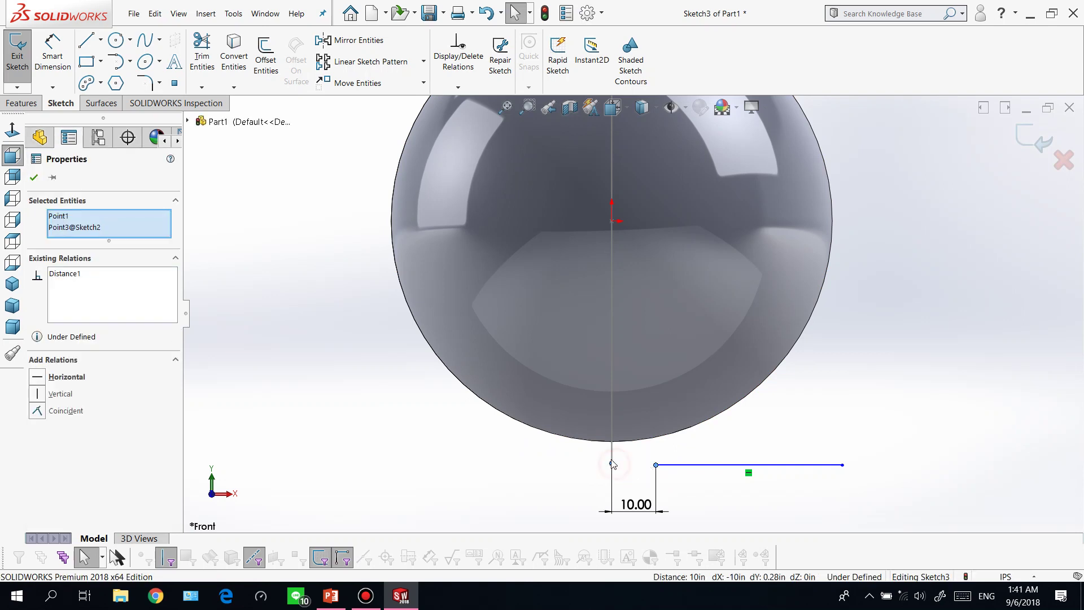
left_click(38, 378)
left_click(305, 403)
scroll(573, 397, "up", 5)
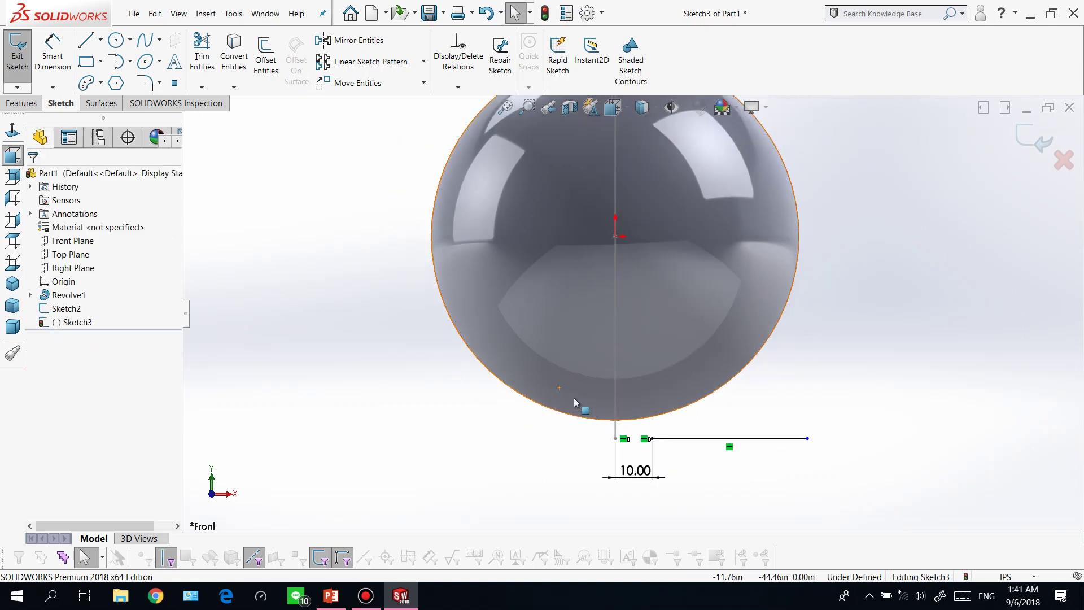
scroll(807, 259, "down", 1)
scroll(806, 260, "up", 1)
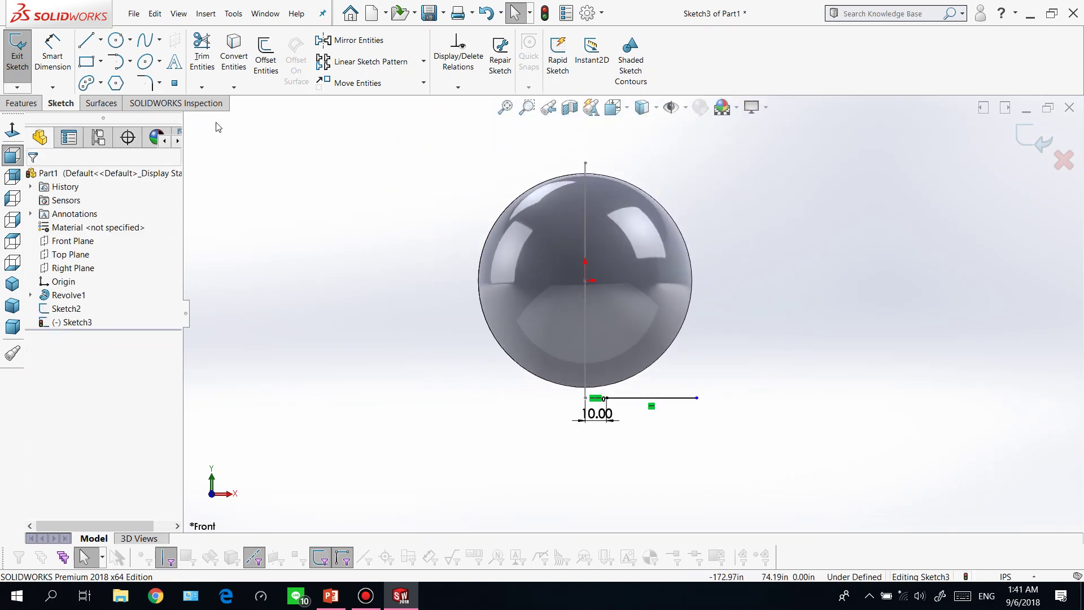
Start a Swept Surface using the offset horizontal line as the profile and the vertical axis line as the path.
left_click(111, 105)
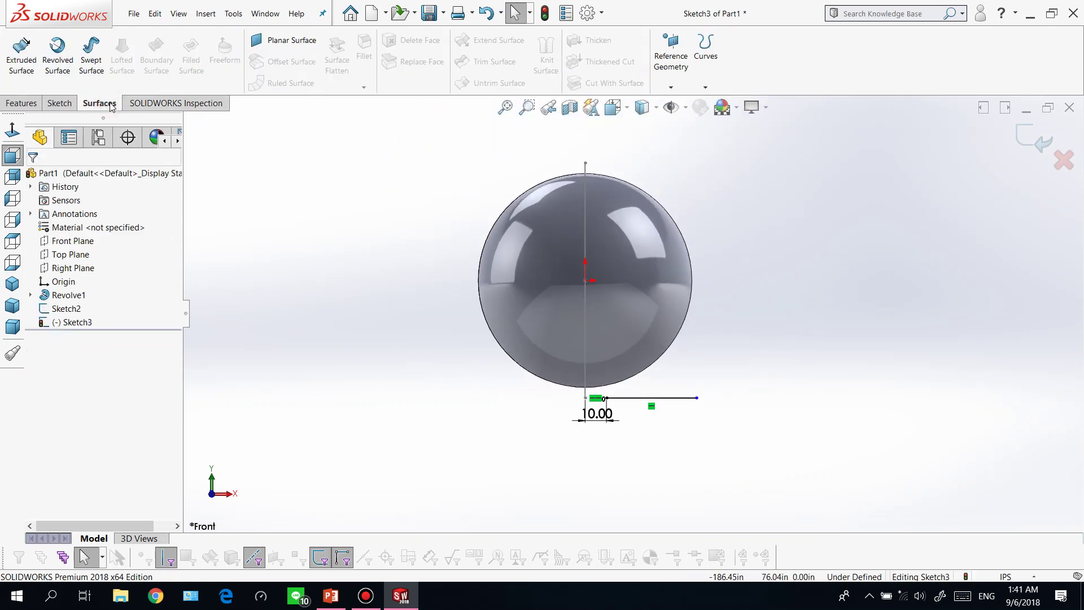
right_click(204, 104)
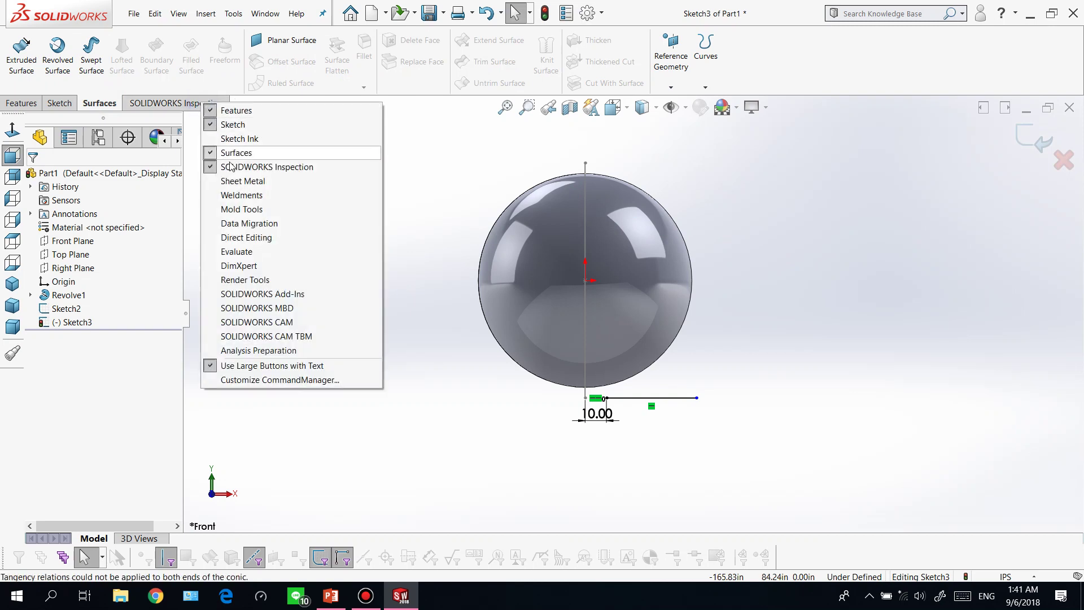
left_click(151, 117)
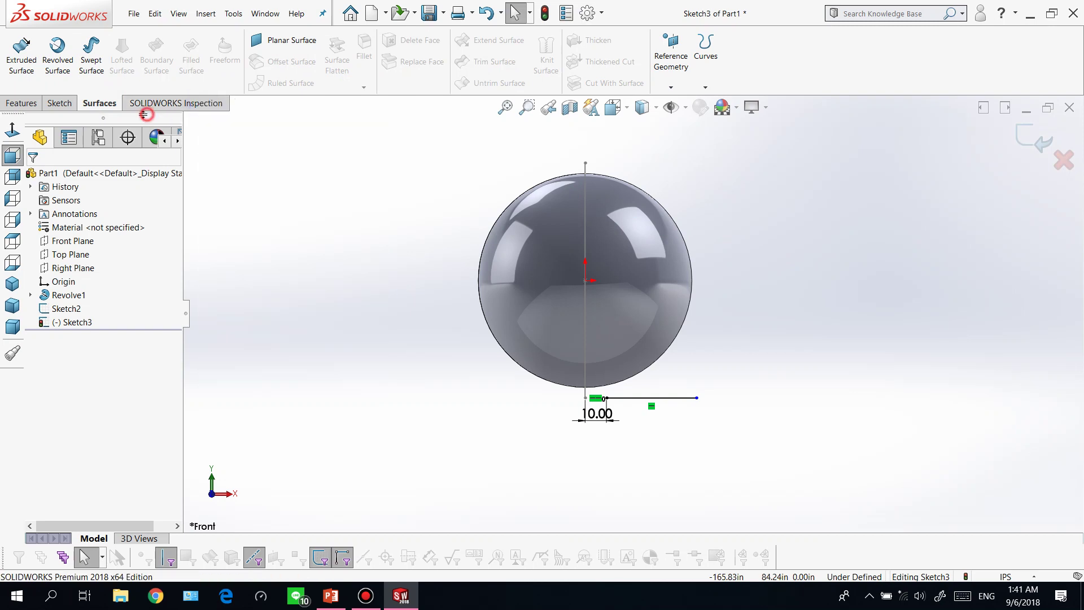
left_click(86, 68)
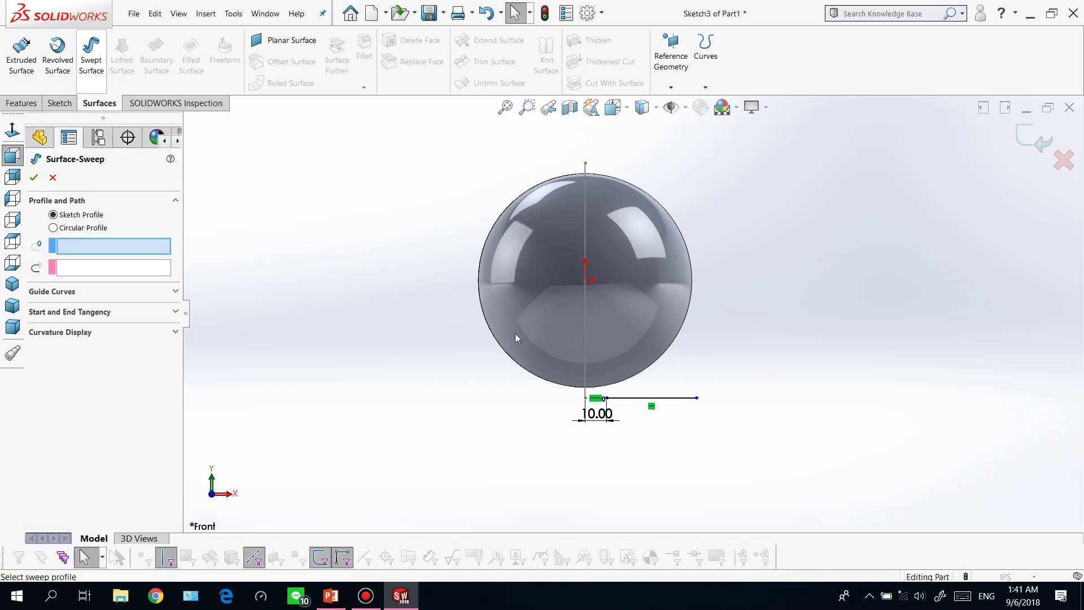
left_click(646, 399)
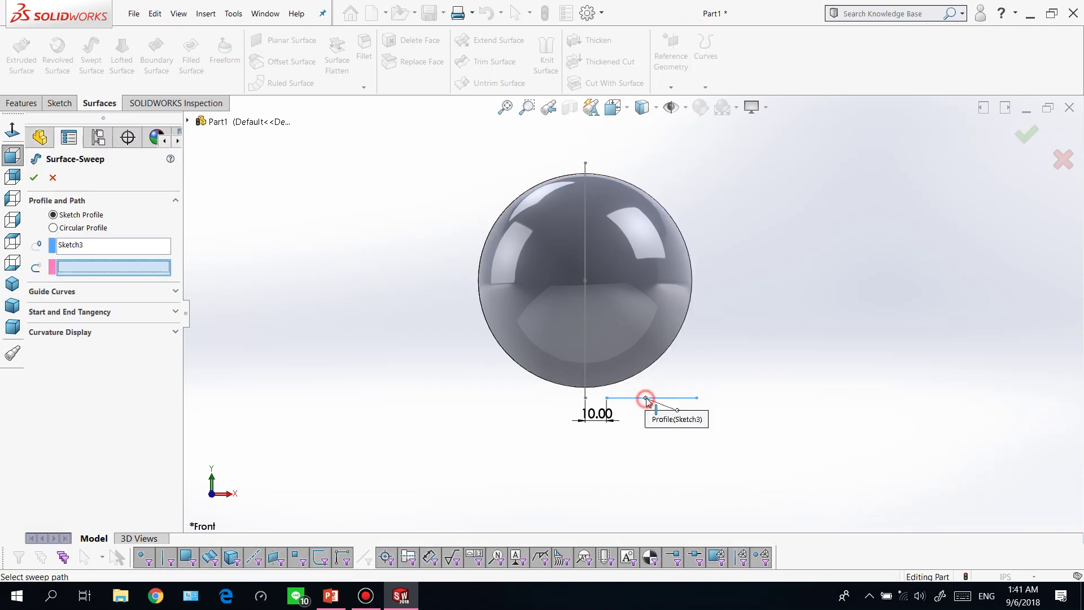
left_click(585, 336)
Set the sweep's profile orientation to Keep Normal Constant and its profile twist to Specify Twist Value.
left_click(85, 314)
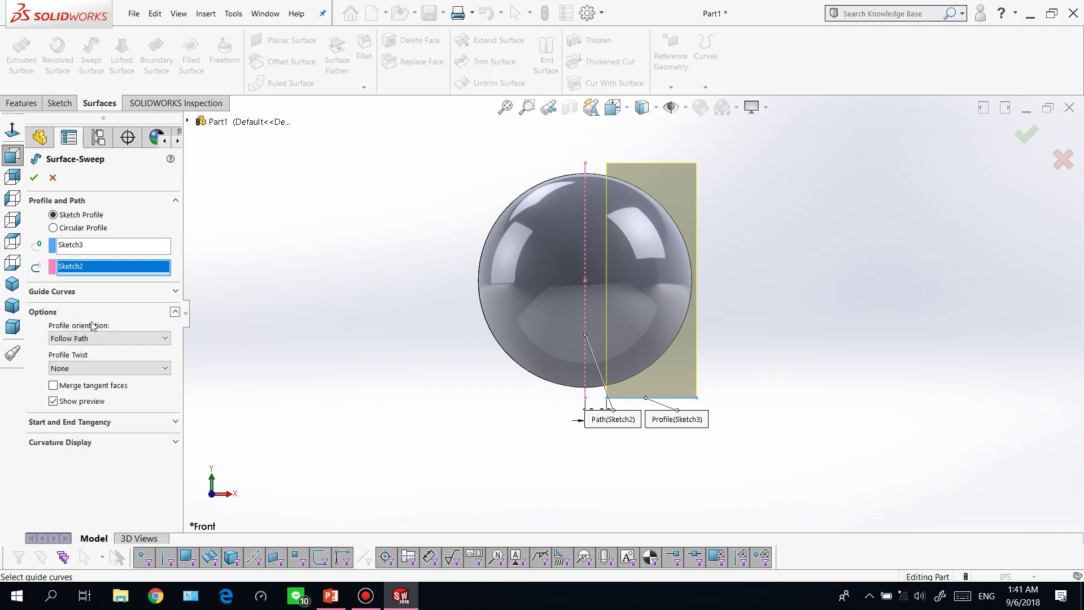
left_click(102, 338)
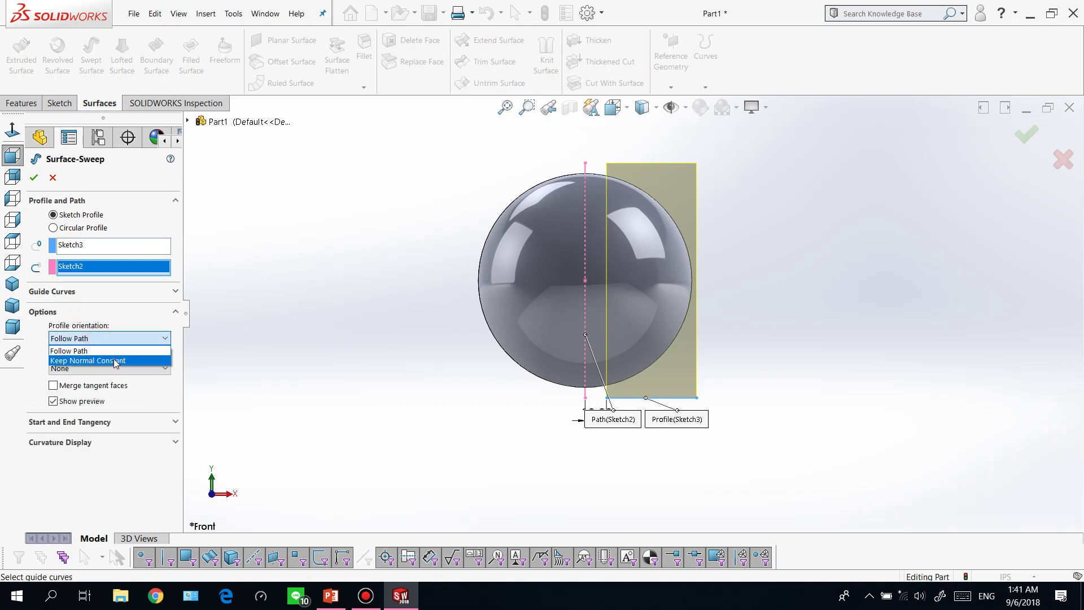
left_click(115, 362)
left_click(116, 368)
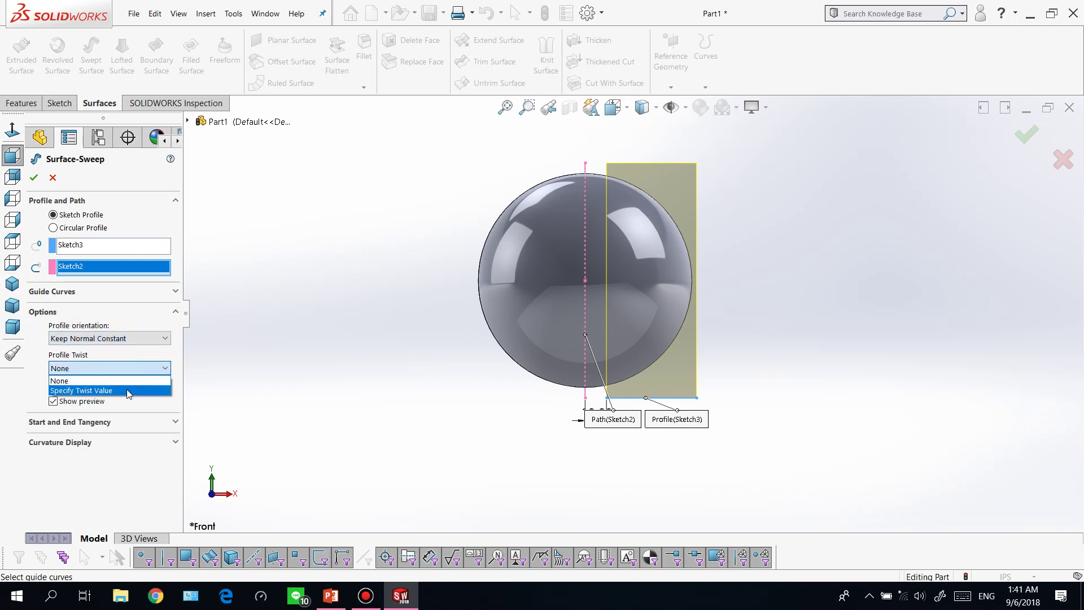
left_click(129, 390)
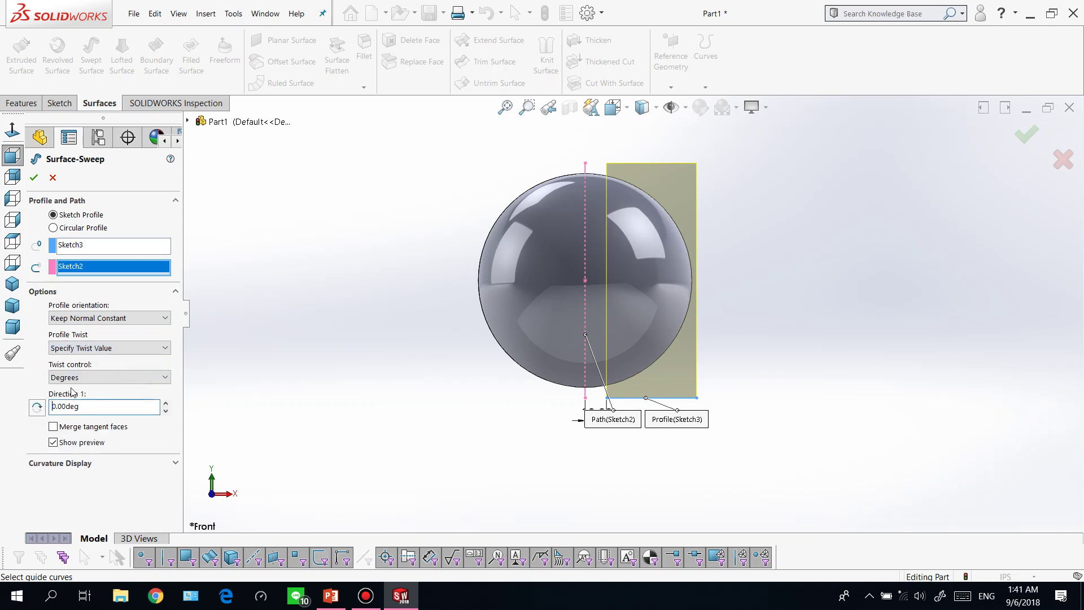
Set the twist control to Revolutions with five turns and create the helical surface around the sphere.
left_click(83, 378)
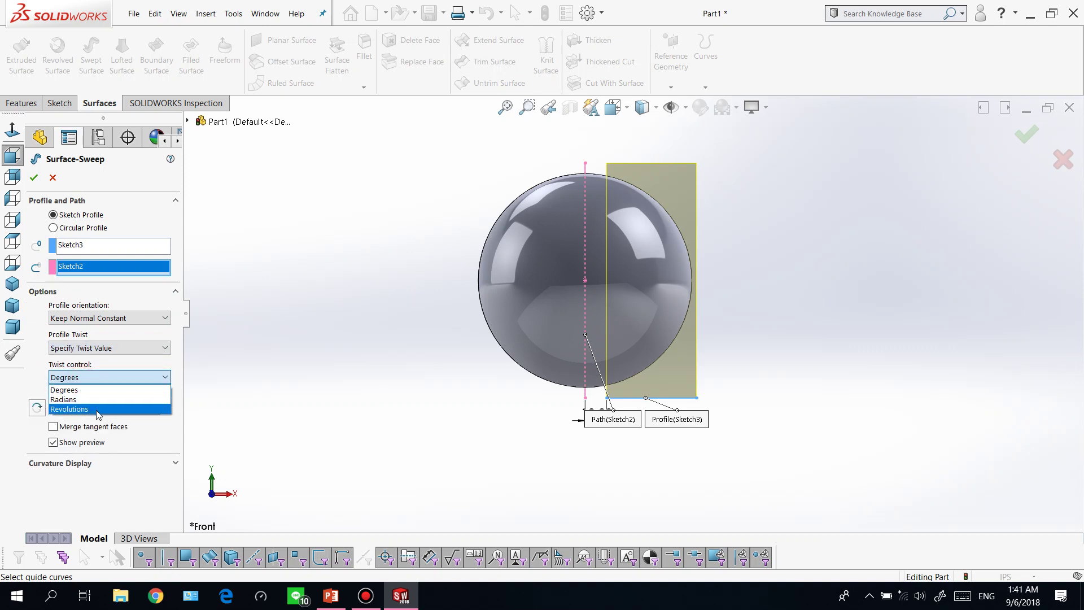
left_click(97, 409)
left_click_drag(85, 410, 54, 414)
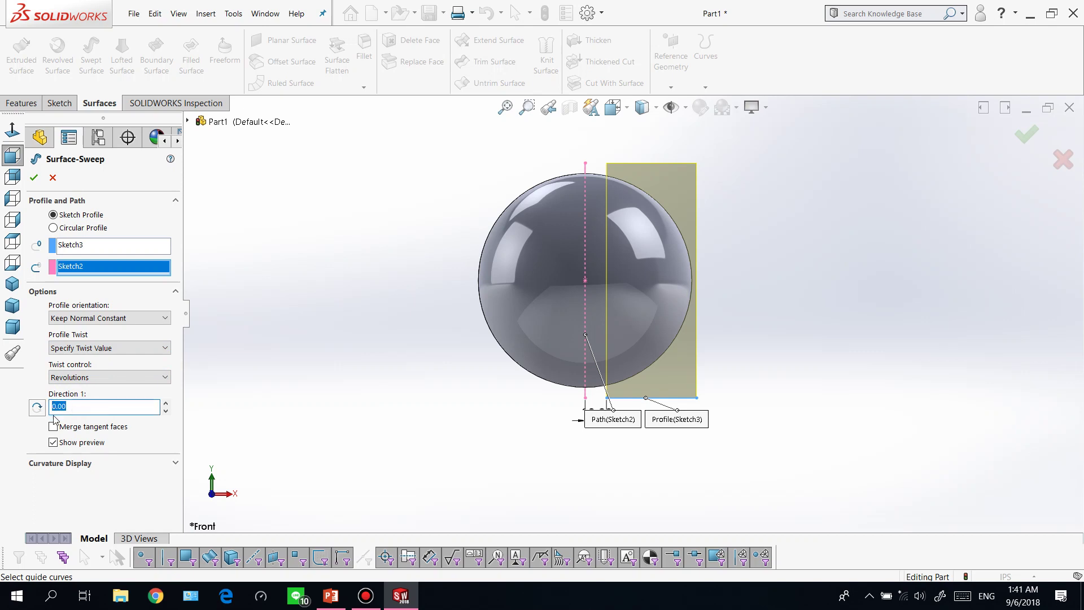
left_click(39, 177)
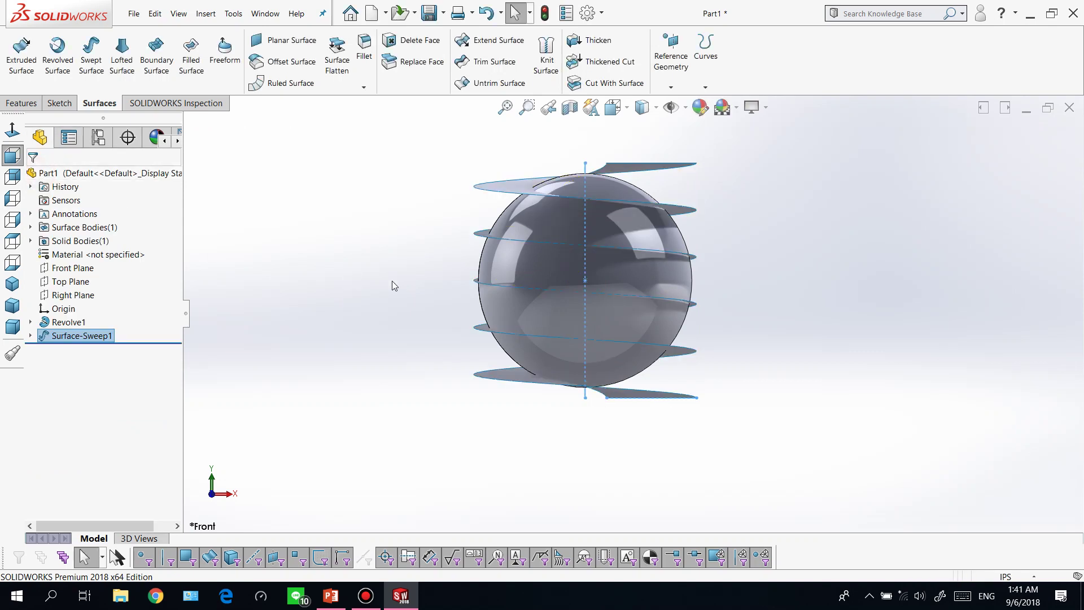
mouse_move(365, 276)
middle_mouse_down()
mouse_move(353, 312)
mouse_move(354, 259)
mouse_move(354, 325)
mouse_move(358, 310)
mouse_move(343, 303)
middle_mouse_up()
key("Escape")
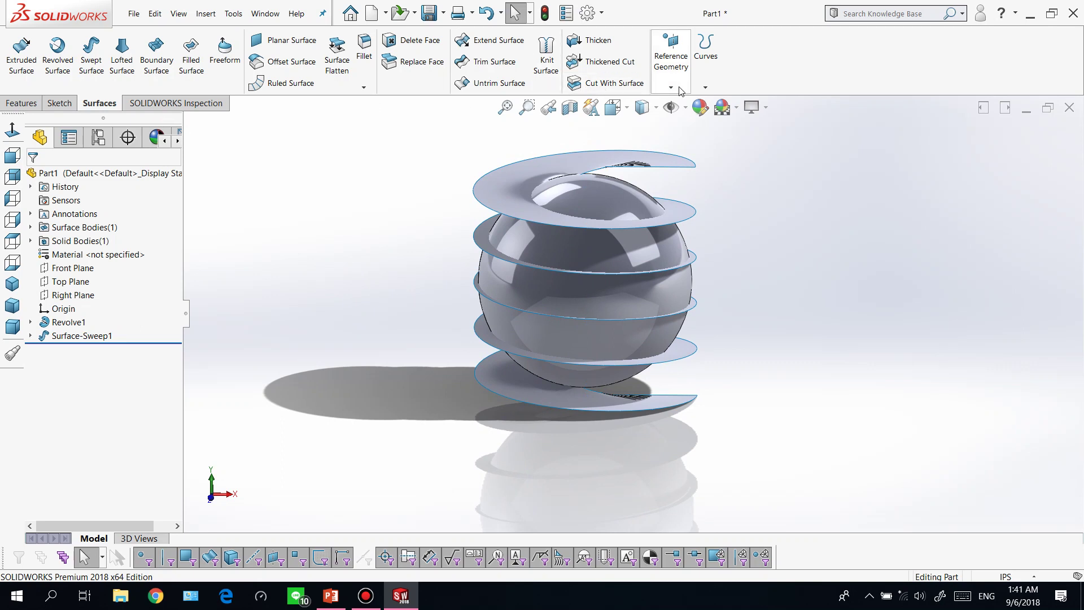
Create an Intersection split line with the sphere face as the splitting tool and the helical surface as the face to split.
left_click(705, 87)
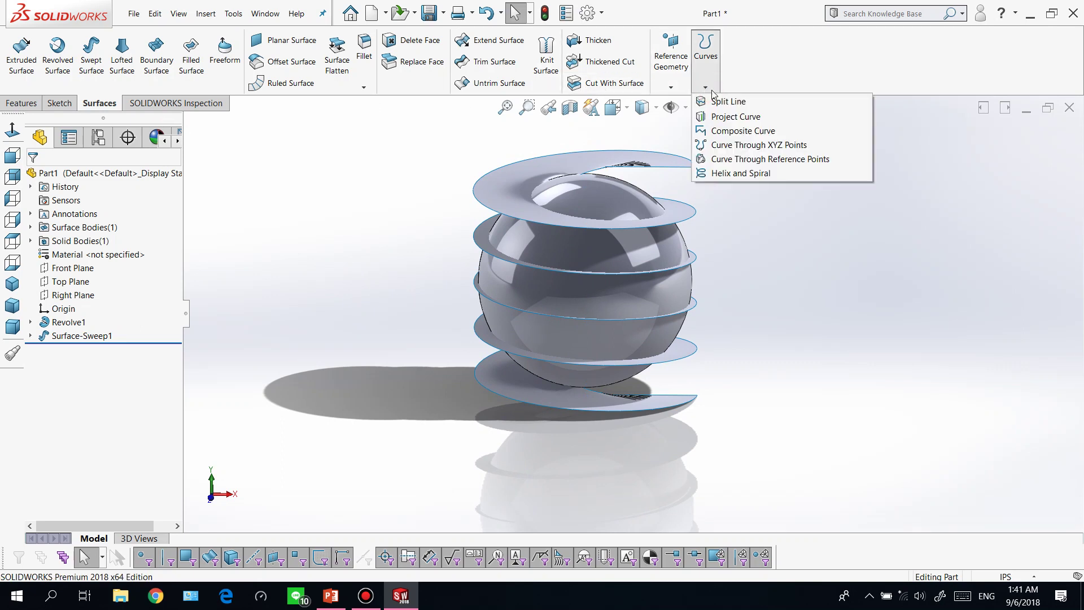
left_click(723, 101)
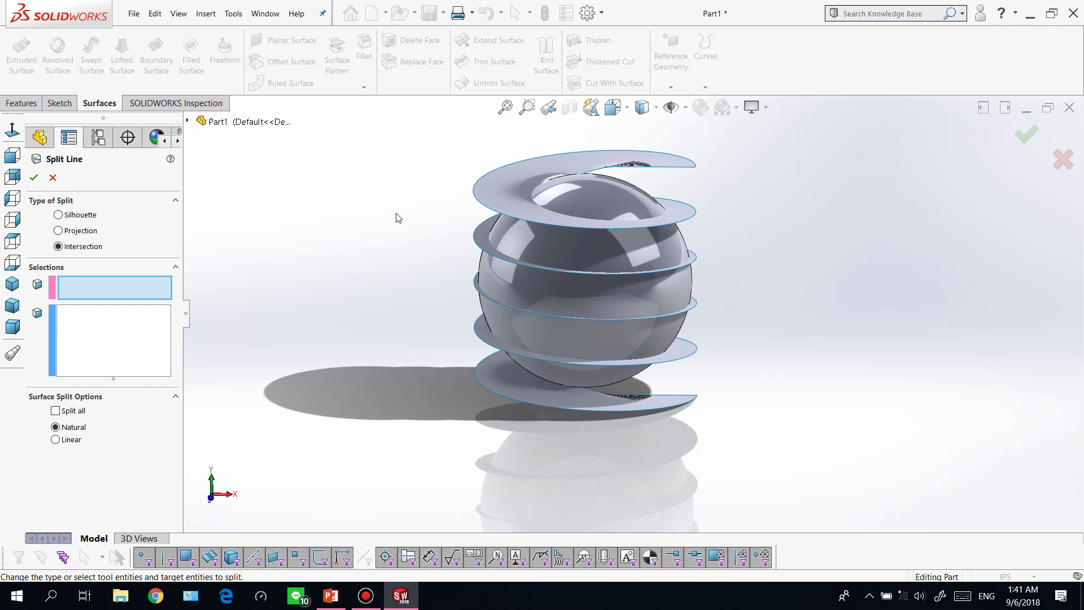
left_click(580, 201)
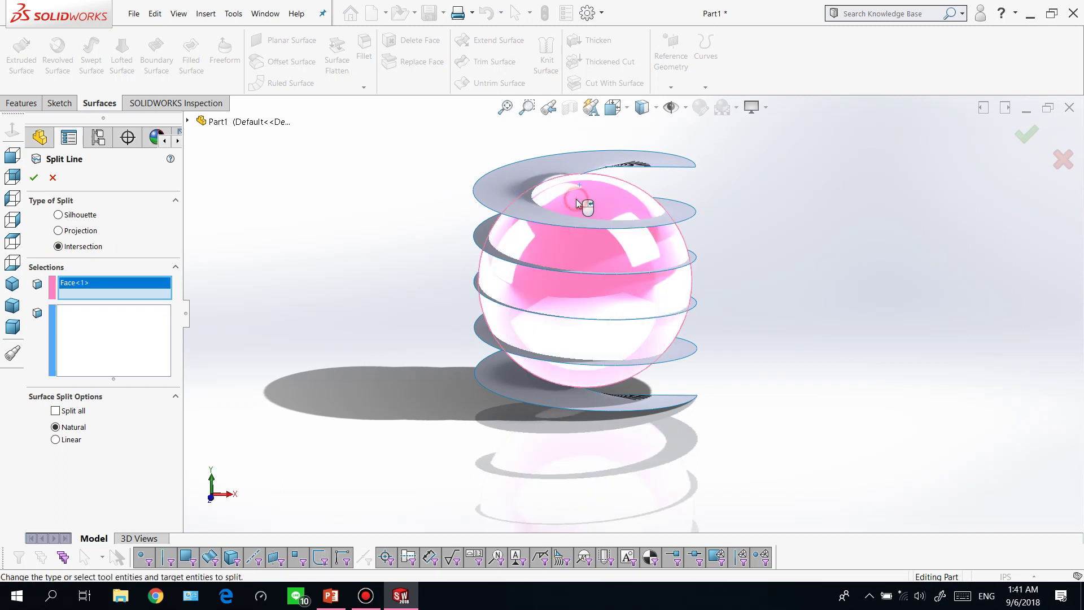
left_click(84, 326)
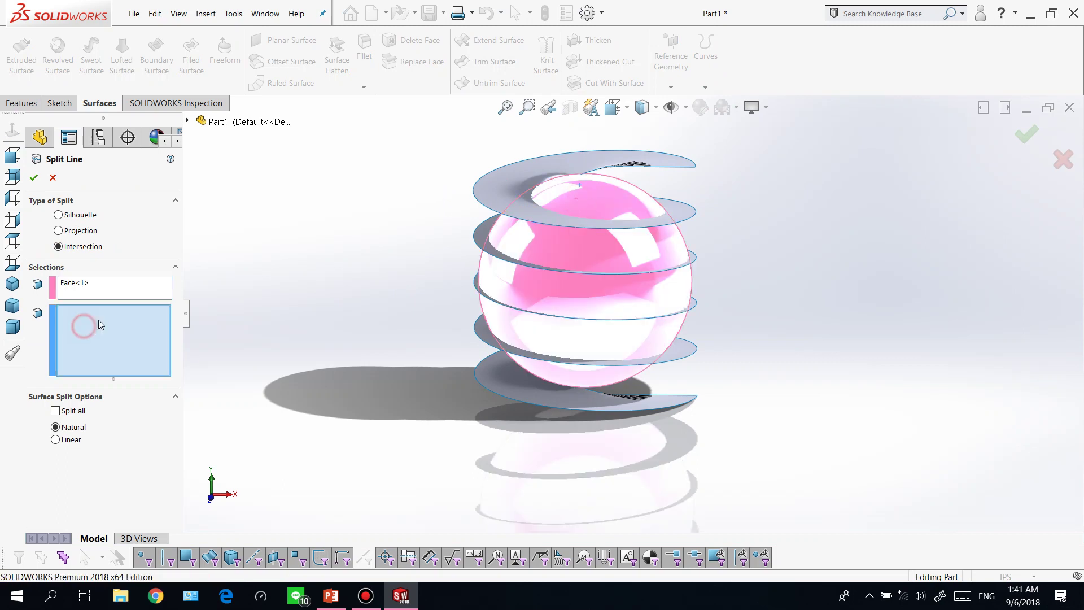
left_click(534, 168)
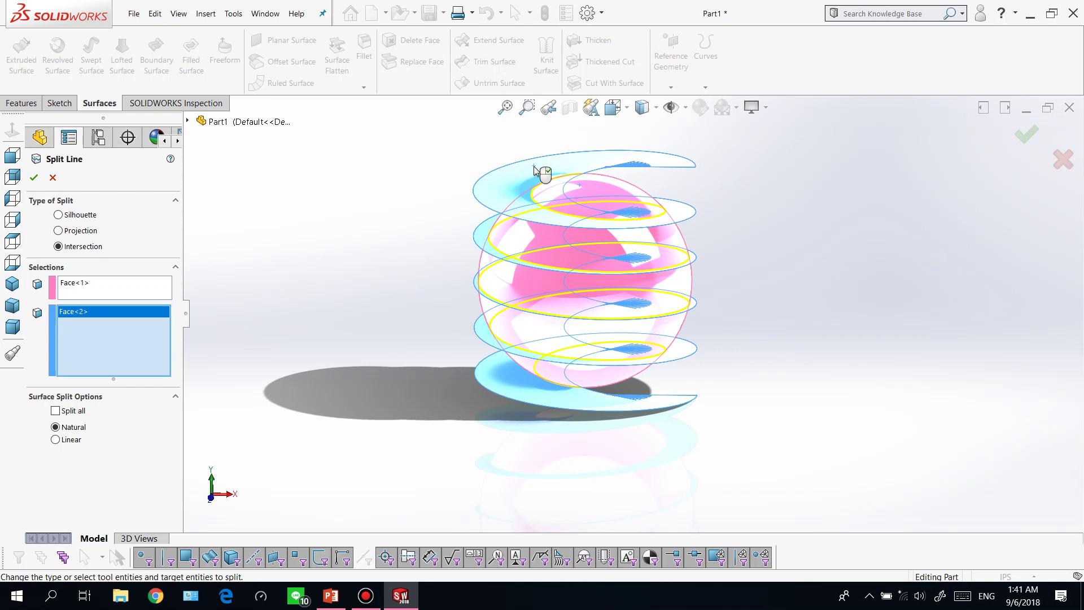
left_click(37, 178)
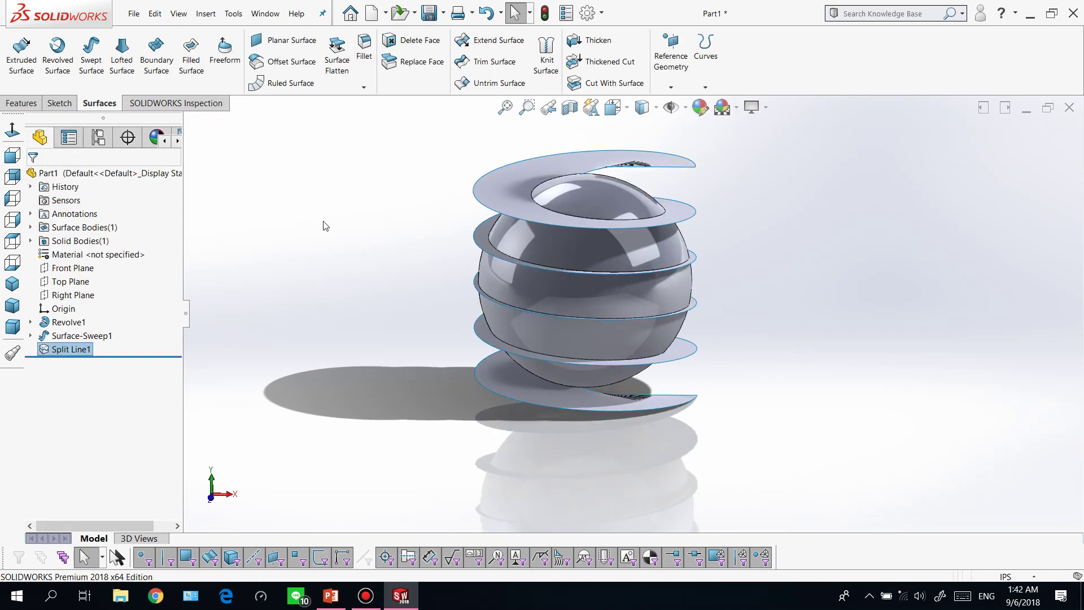
Hide the sphere body so only the helical surface is displayed.
left_click(526, 232)
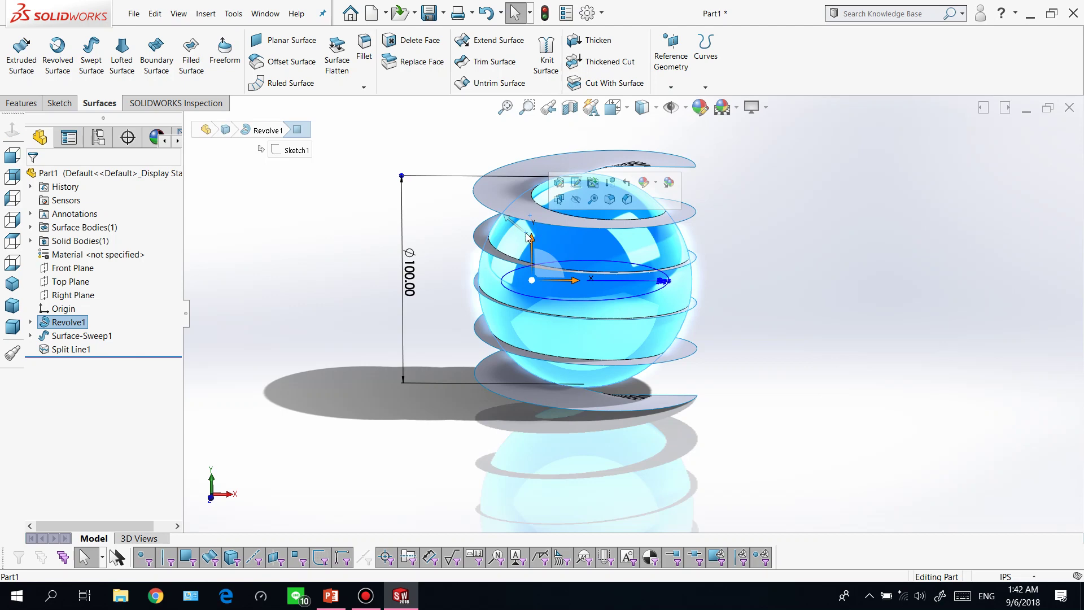
left_click(576, 202)
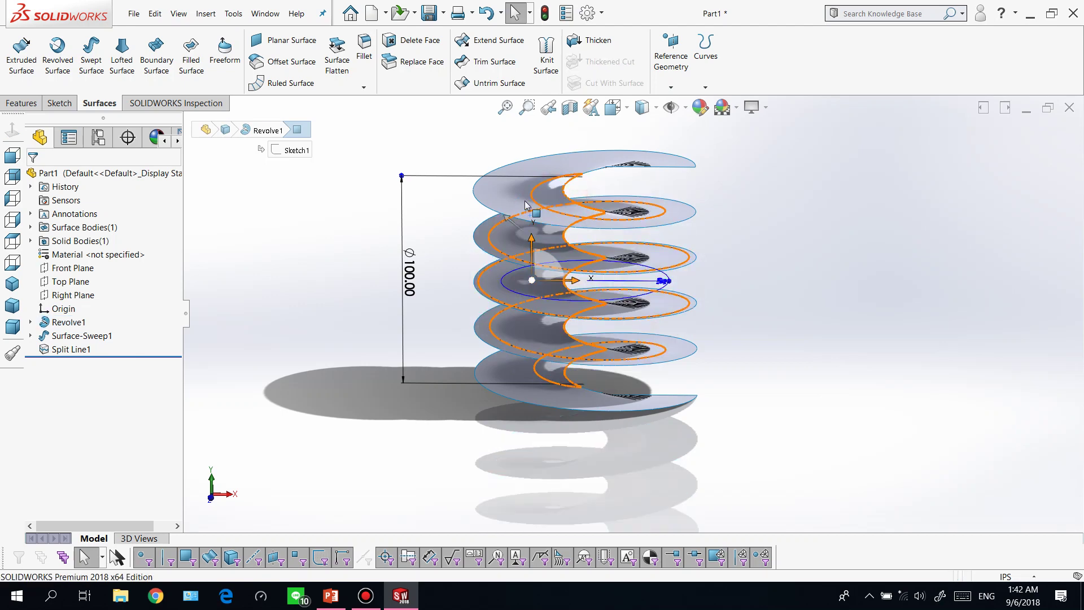
middle_click_drag(358, 210, 442, 218)
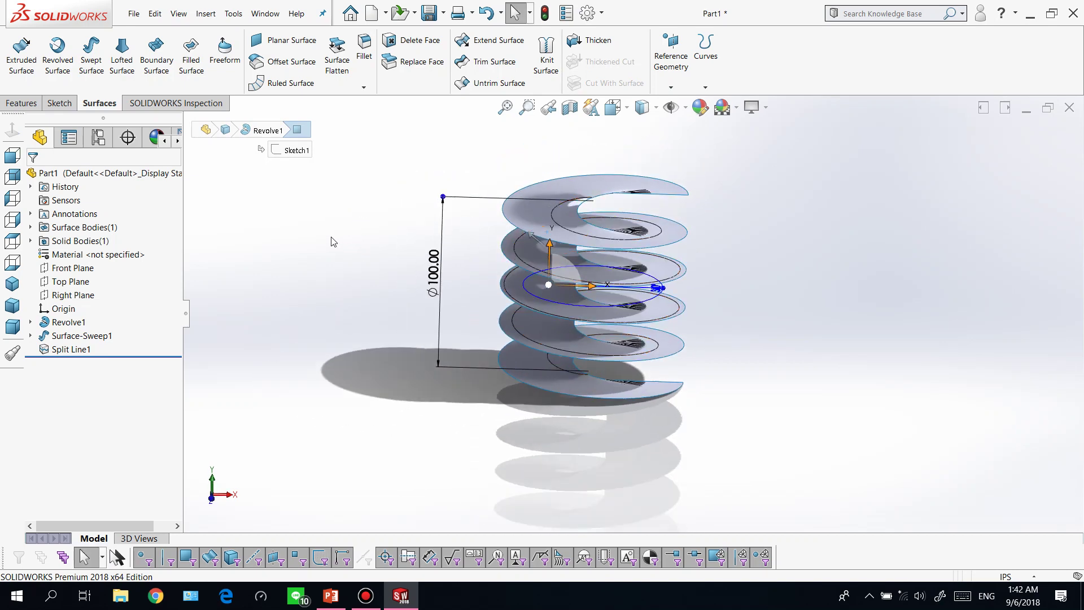
middle_click_drag(331, 240, 324, 252)
scroll(490, 257, "down", 3)
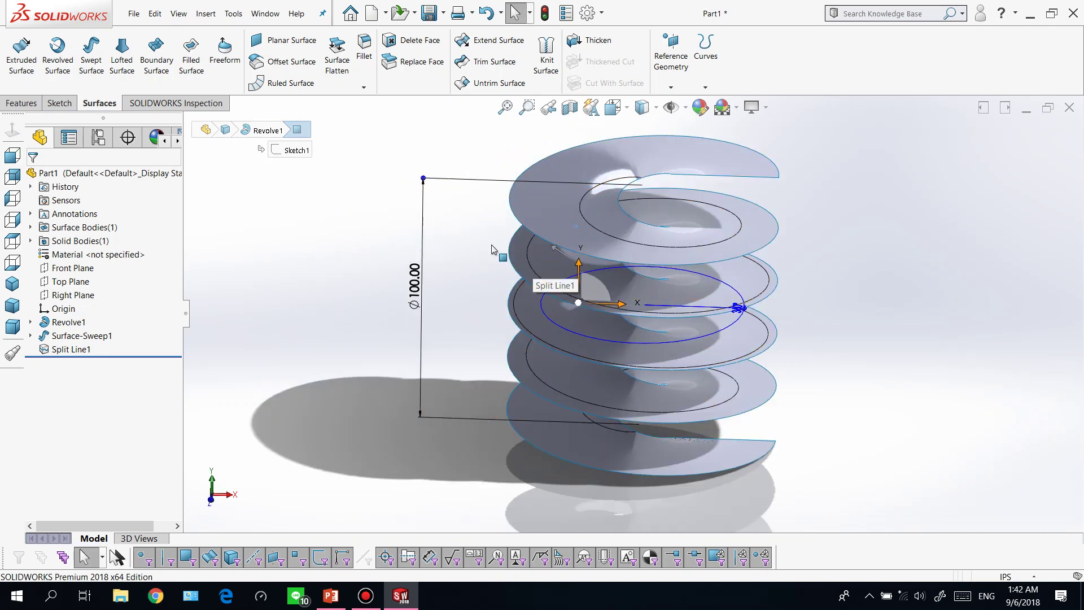
Start a 3D sketch and convert the spherical spiral split edge on the helical surface into a sketch curve.
left_click(61, 103)
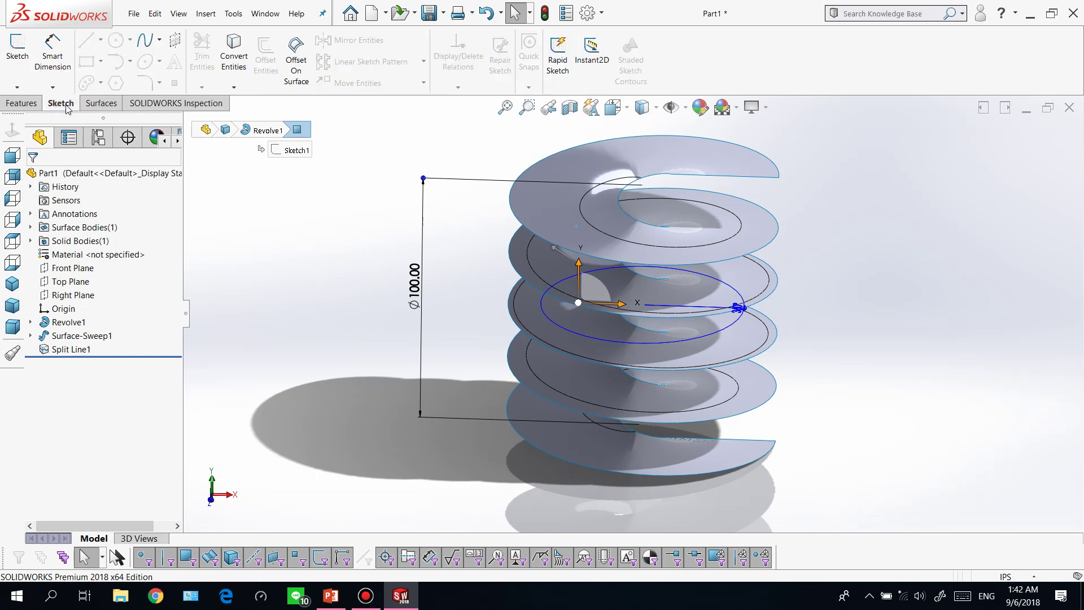
left_click(17, 87)
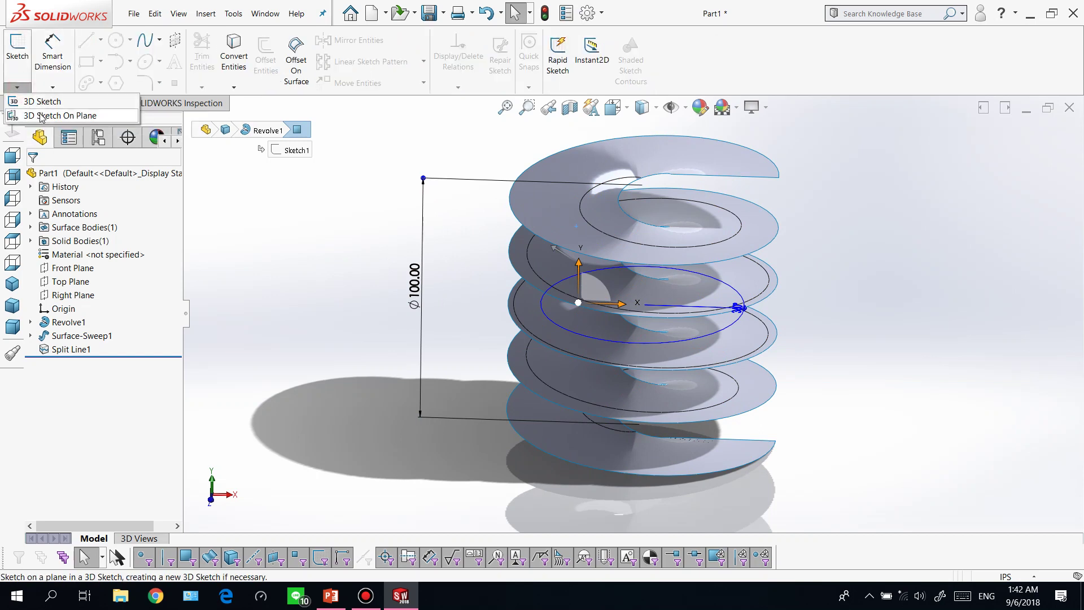
left_click(42, 102)
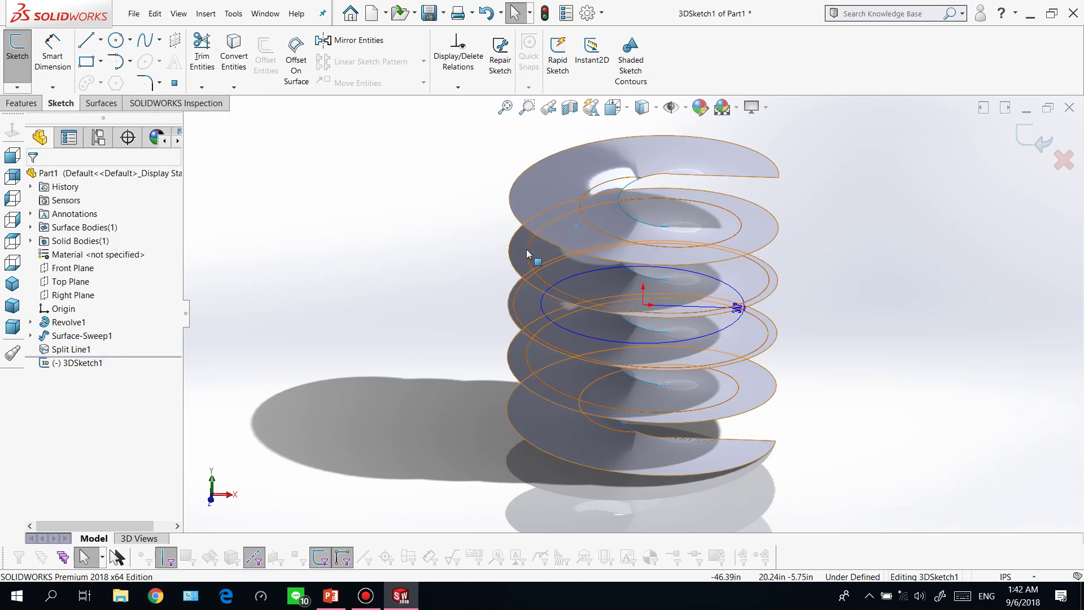
left_click(528, 270)
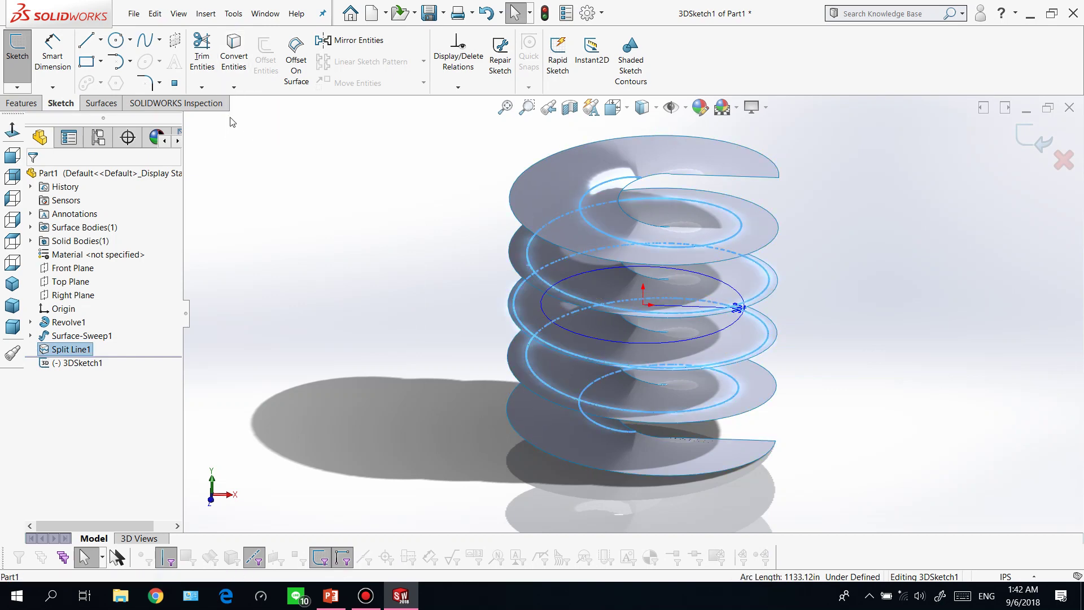
left_click(230, 60)
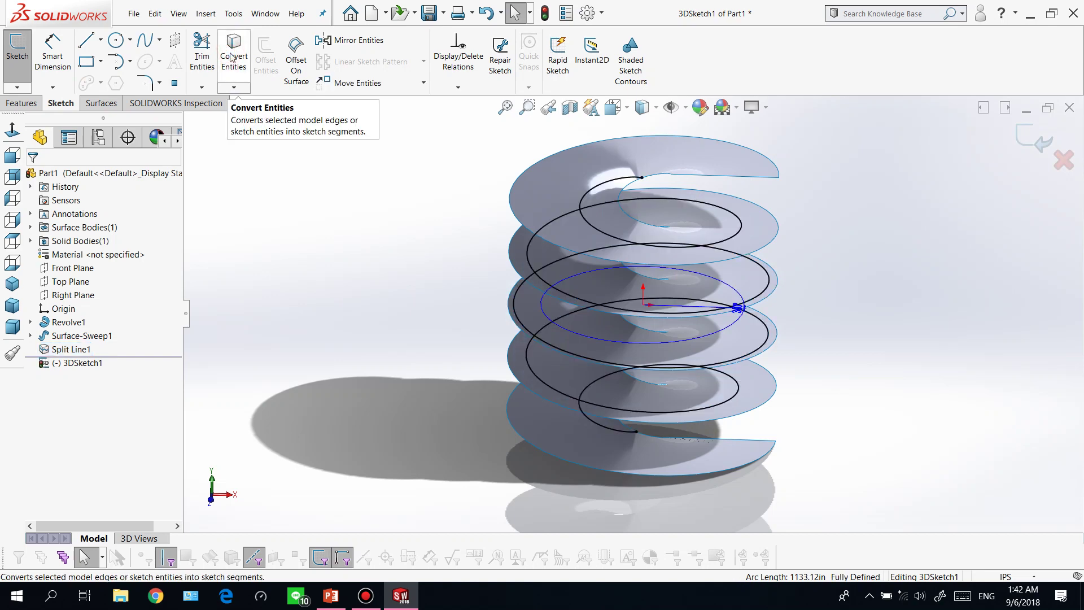
left_click(395, 253)
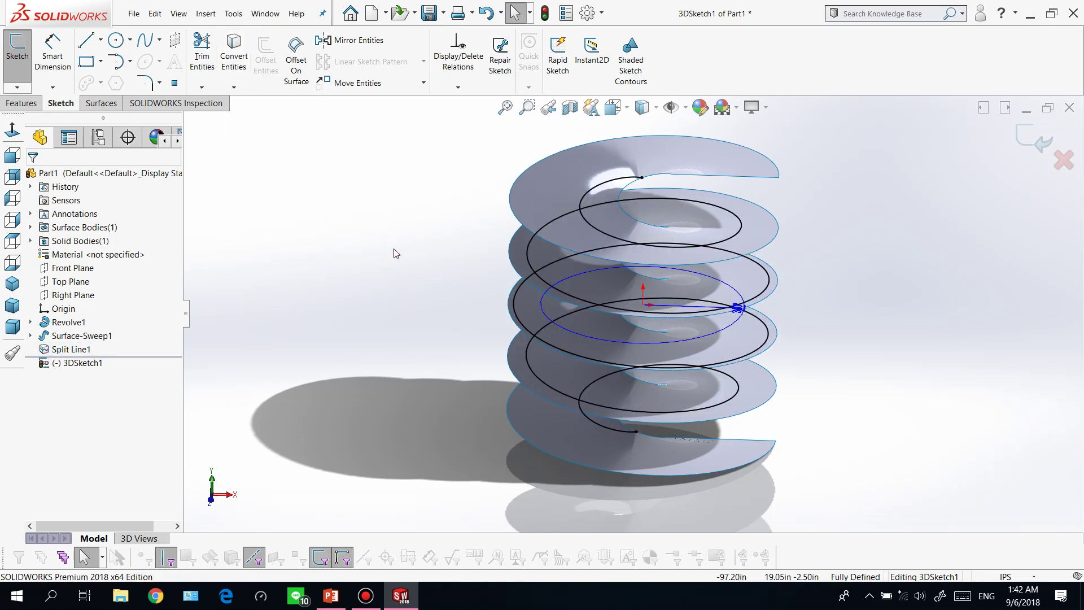
Hide the helical surface body and exit the 3D sketch.
left_click(700, 161)
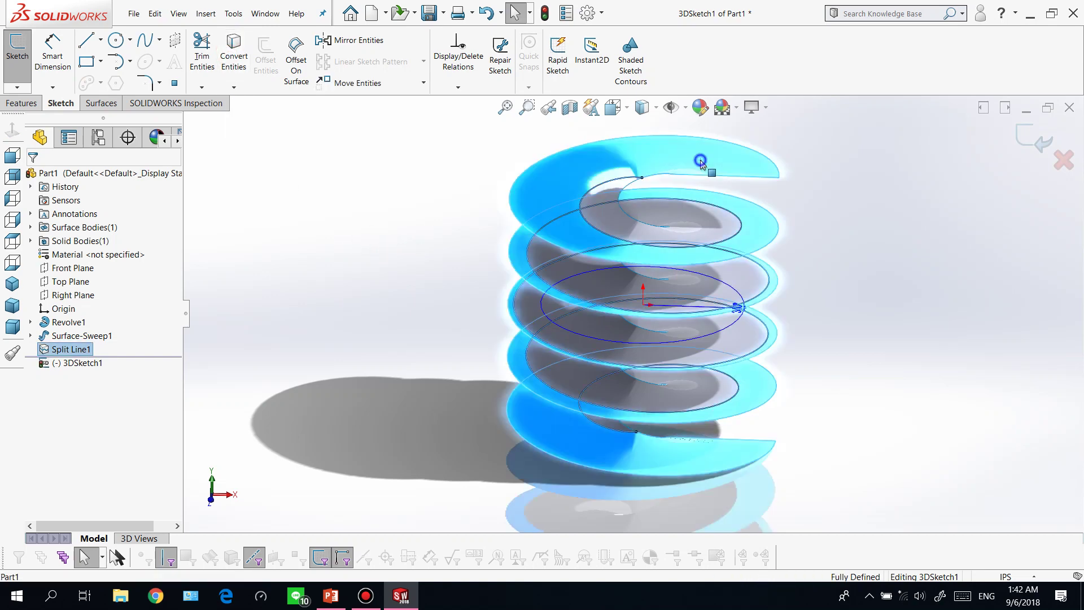
right_click(700, 162)
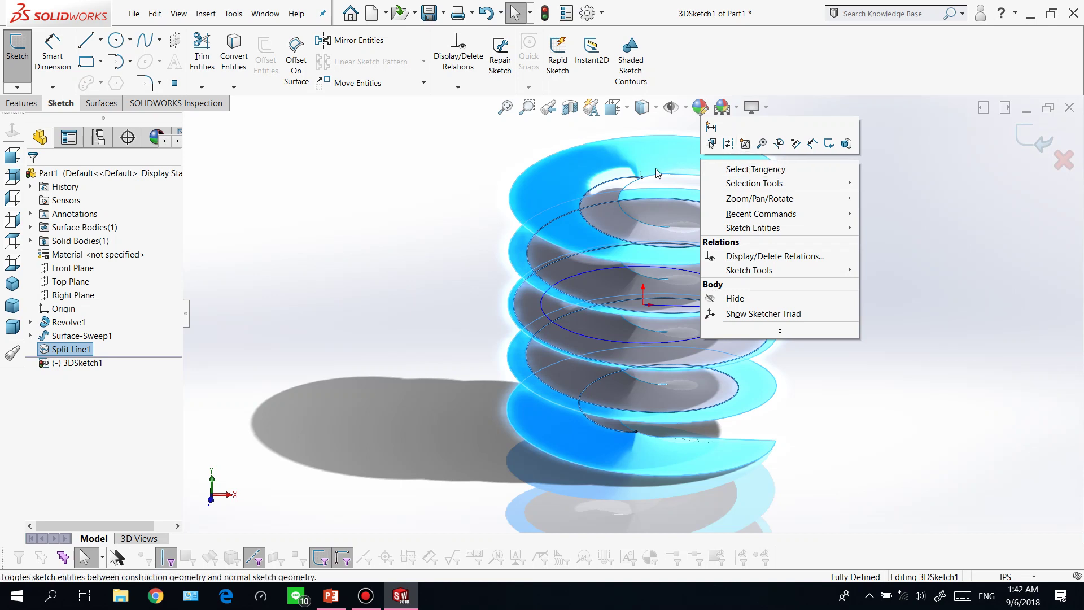
left_click(734, 297)
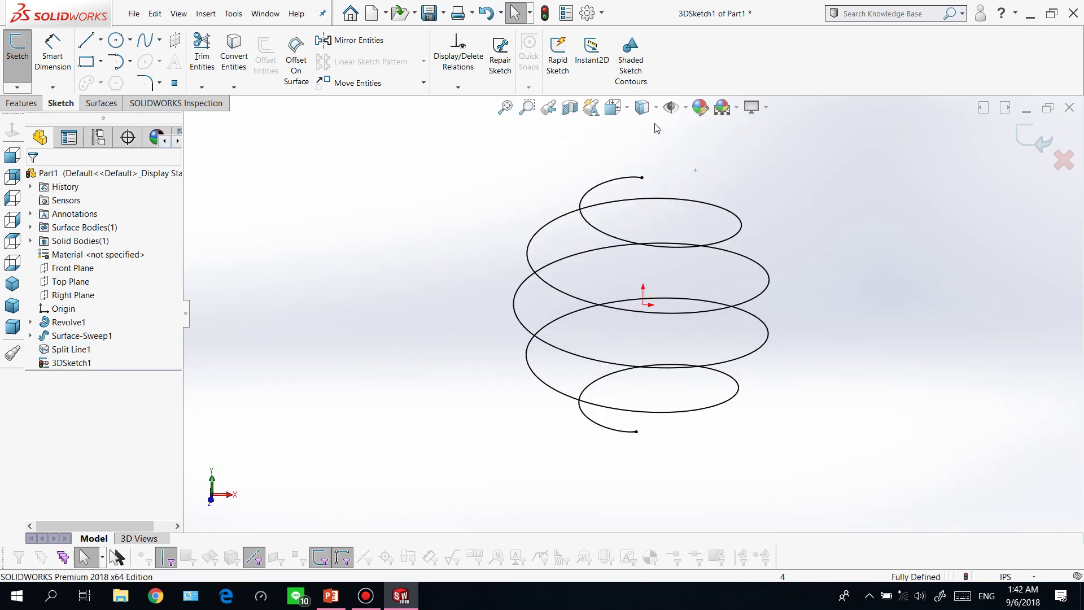
left_click(1029, 141)
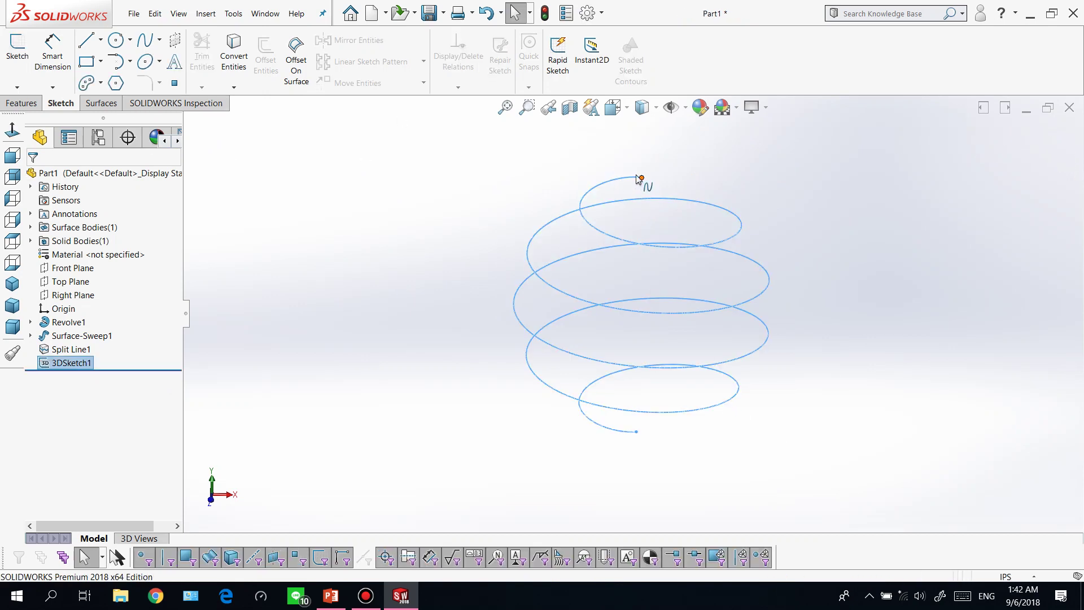
Create a reference plane coincident with the spiral's upper endpoint and perpendicular to the spiral curve.
left_click(17, 107)
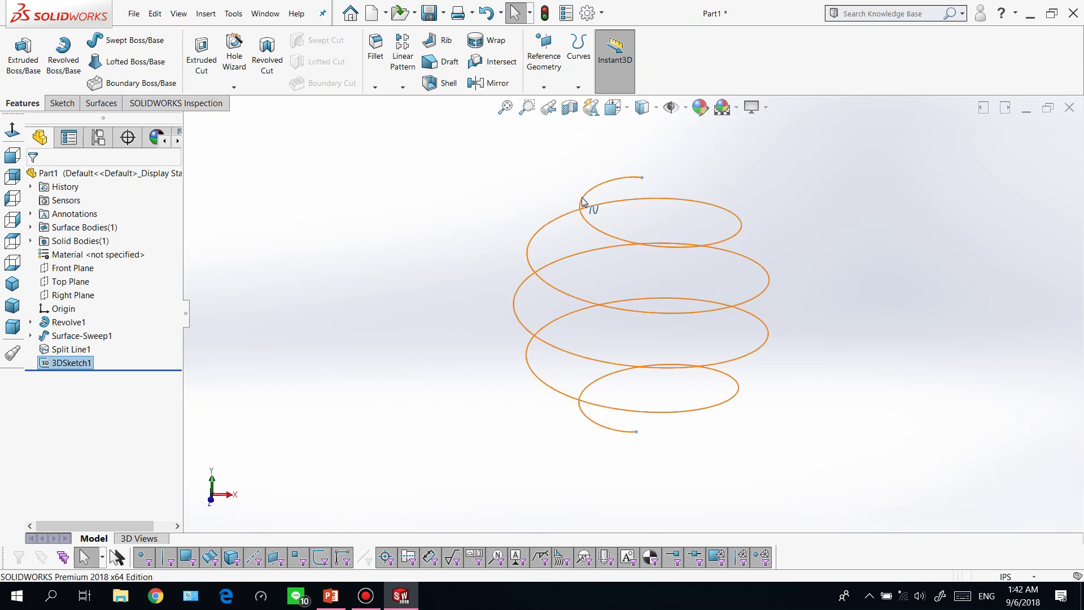
left_click(545, 88)
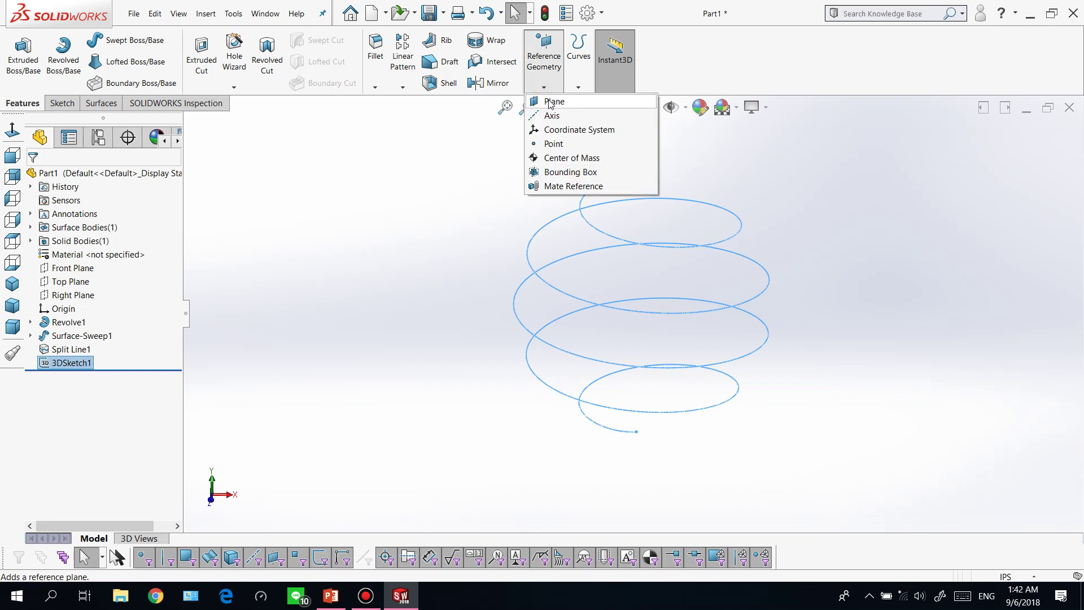
left_click(549, 102)
left_click(639, 184)
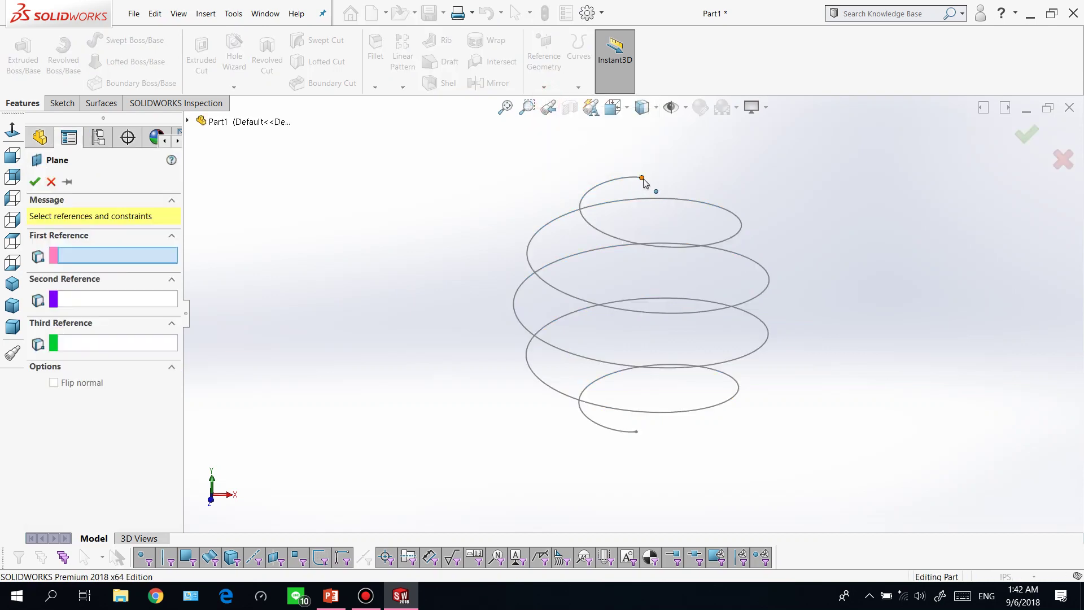
scroll(644, 182, "down", 6)
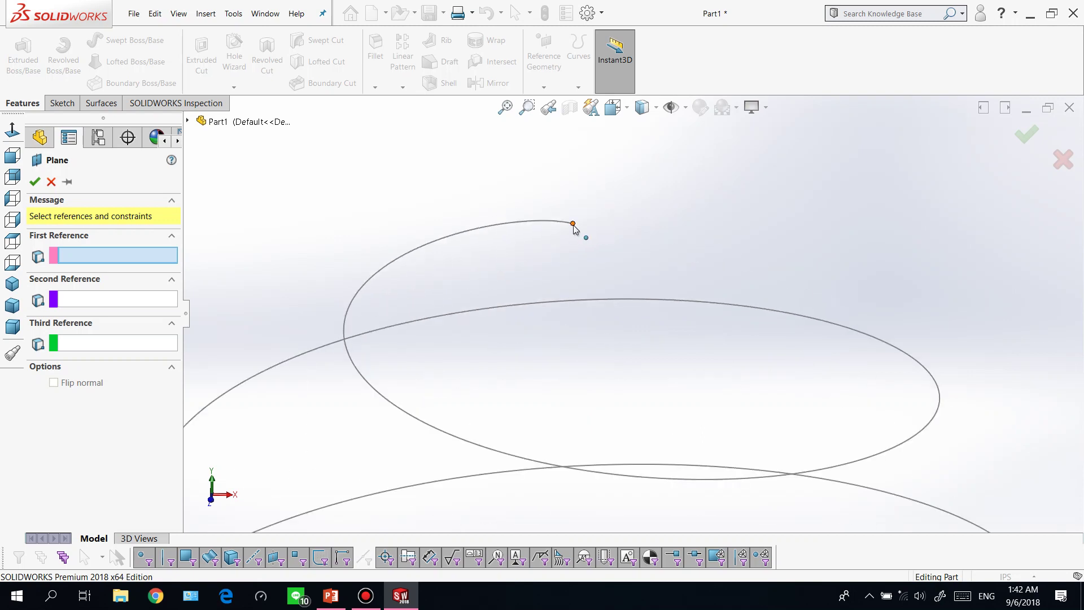
left_click(572, 225)
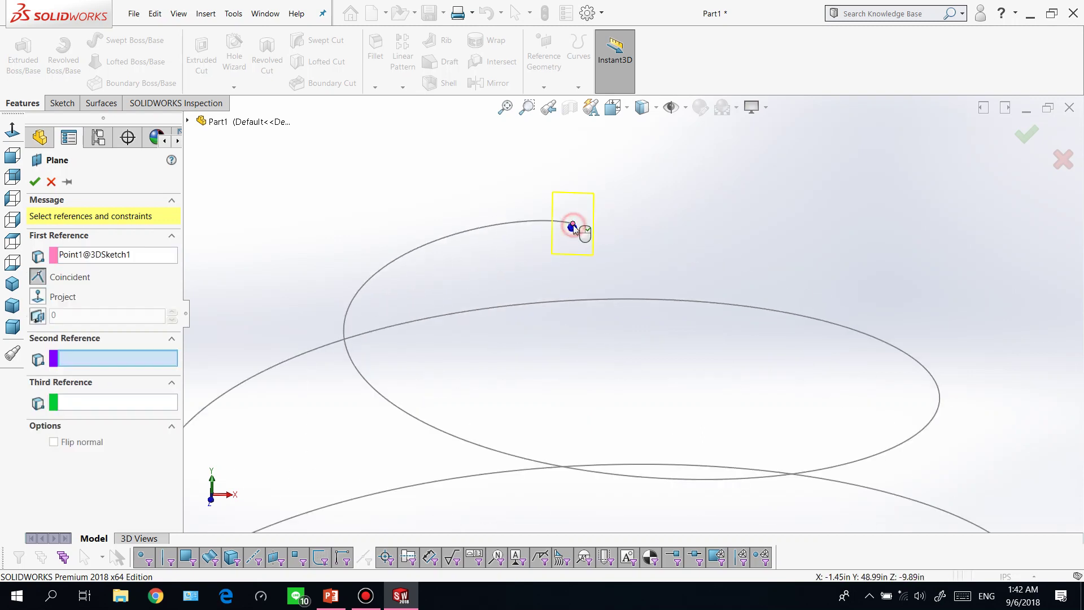
left_click(506, 228)
key("f")
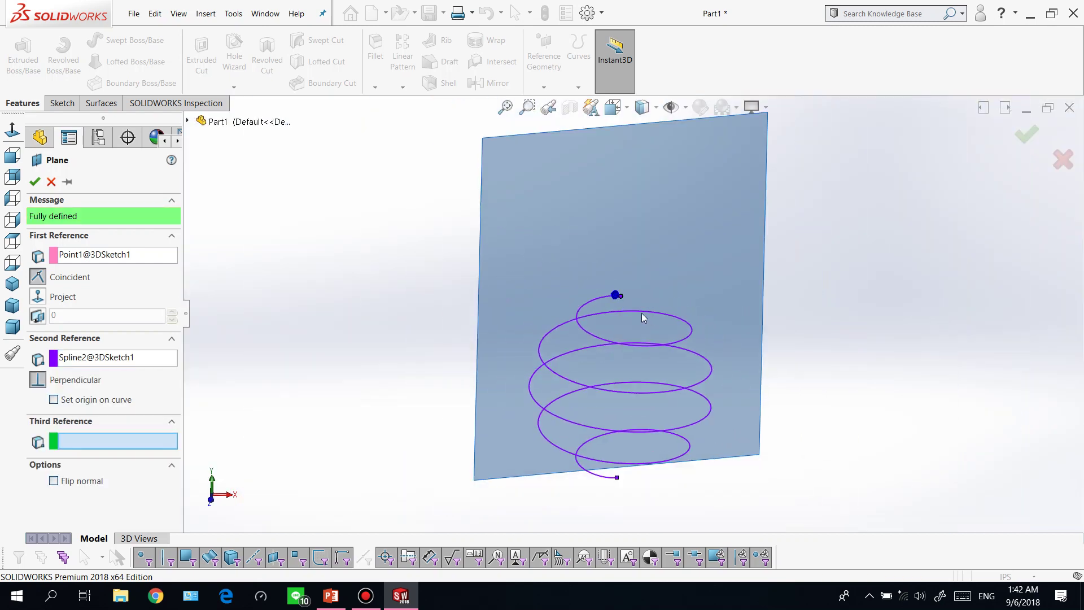
middle_click_drag(818, 280, 797, 300)
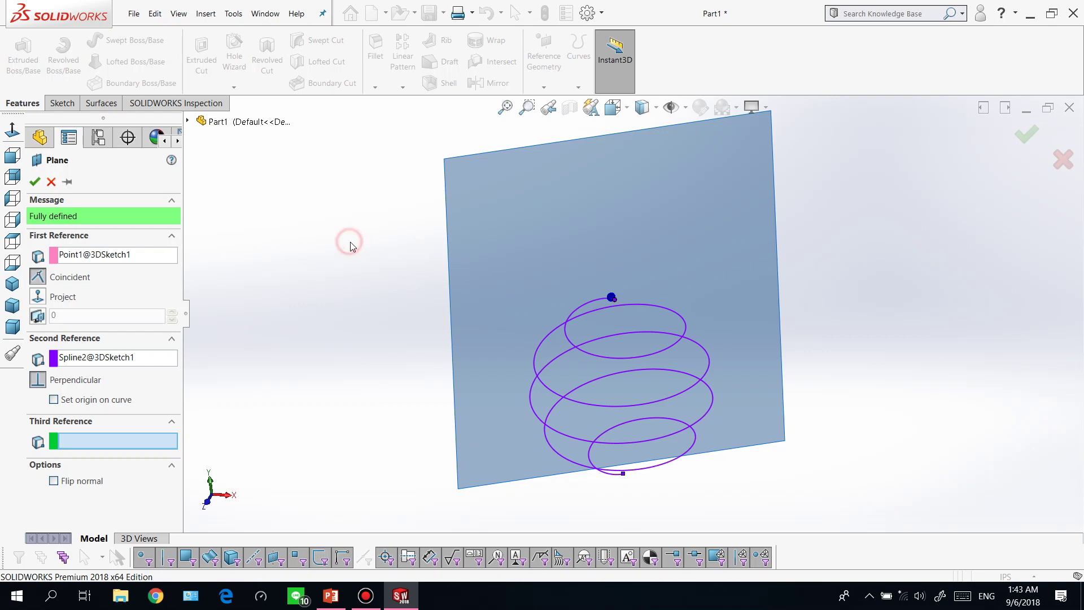
left_click(61, 108)
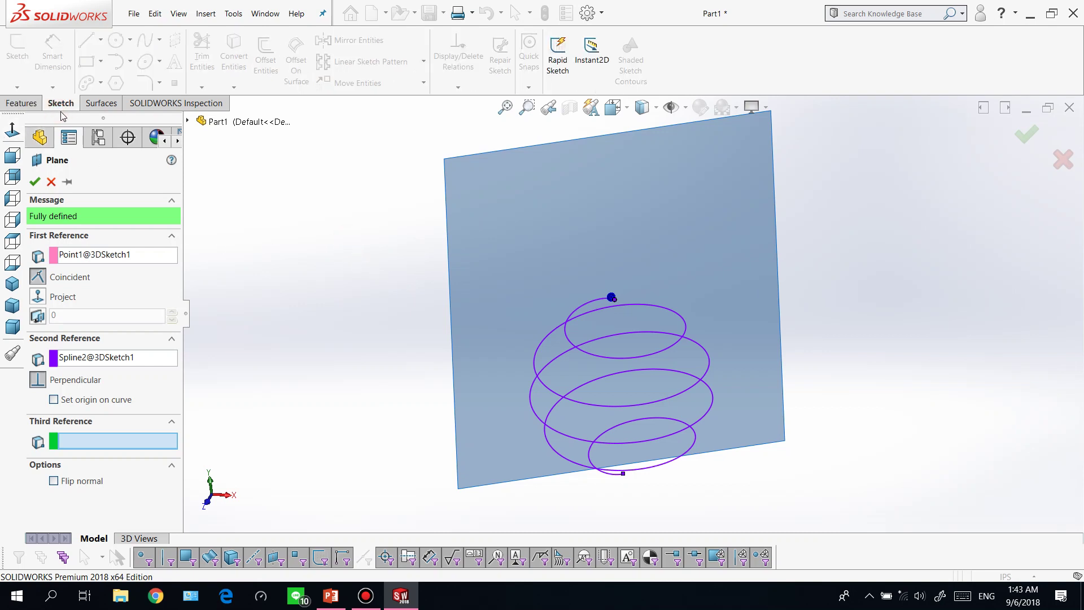
left_click(1027, 135)
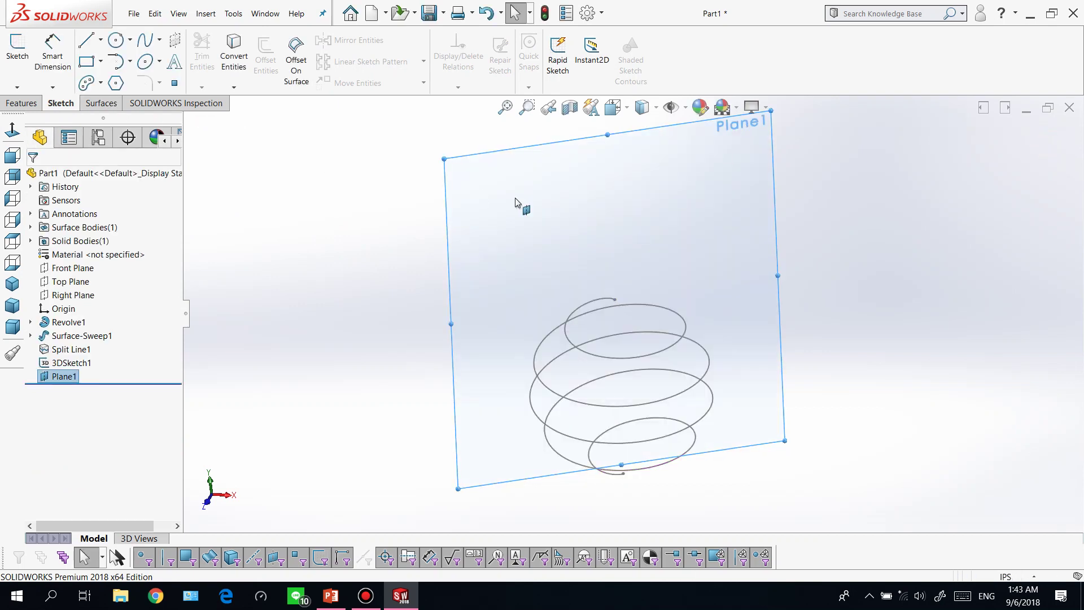
Start a sketch on the new plane and draw a circle of about 7.2 in radius centred on the spiral's upper endpoint.
left_click(21, 69)
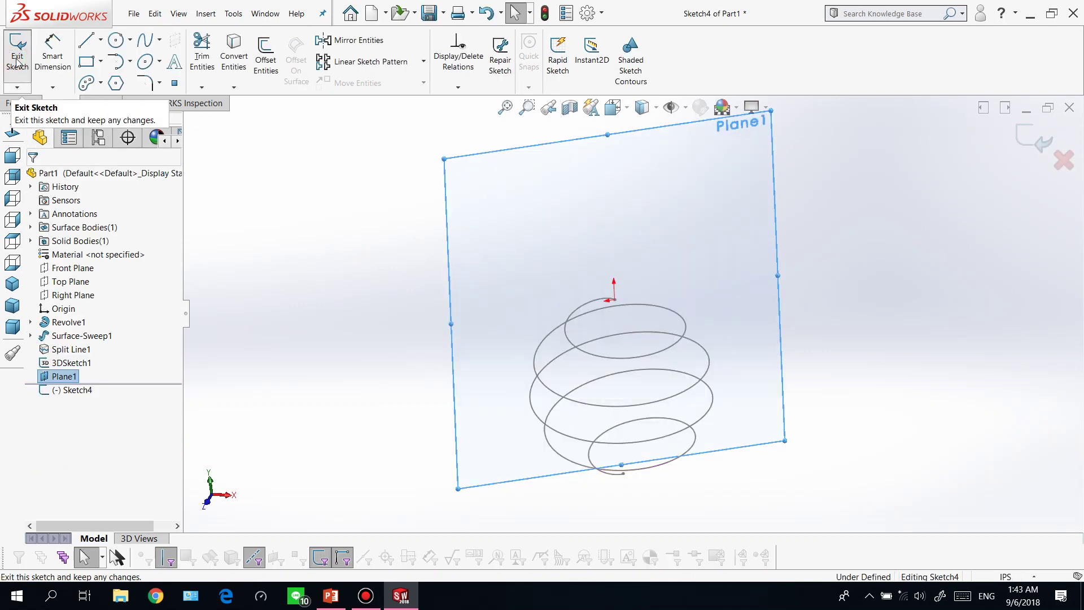
left_click(11, 130)
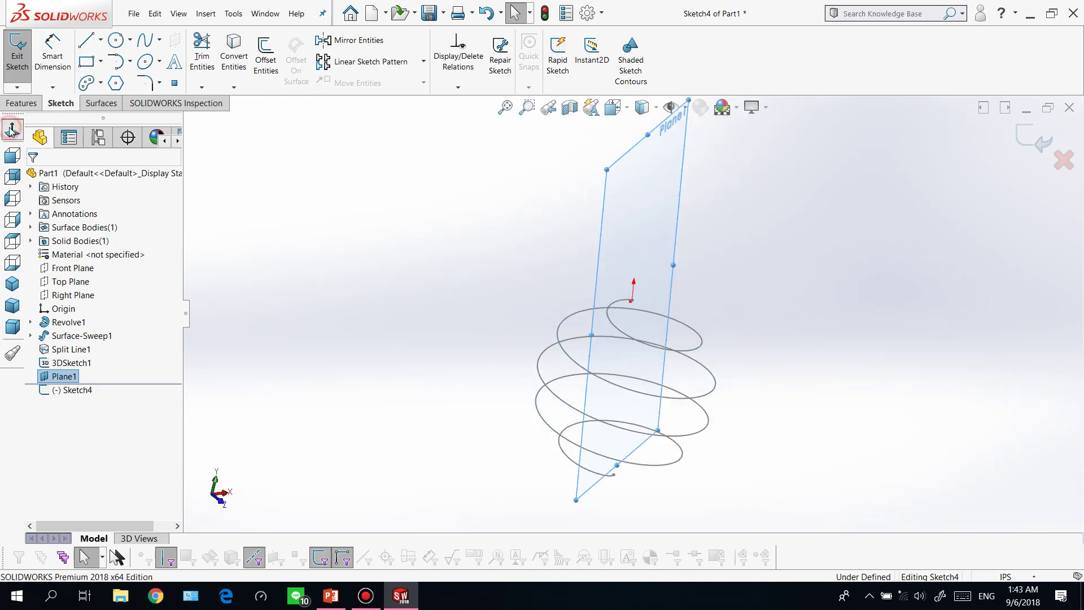
left_click(467, 293)
key("f")
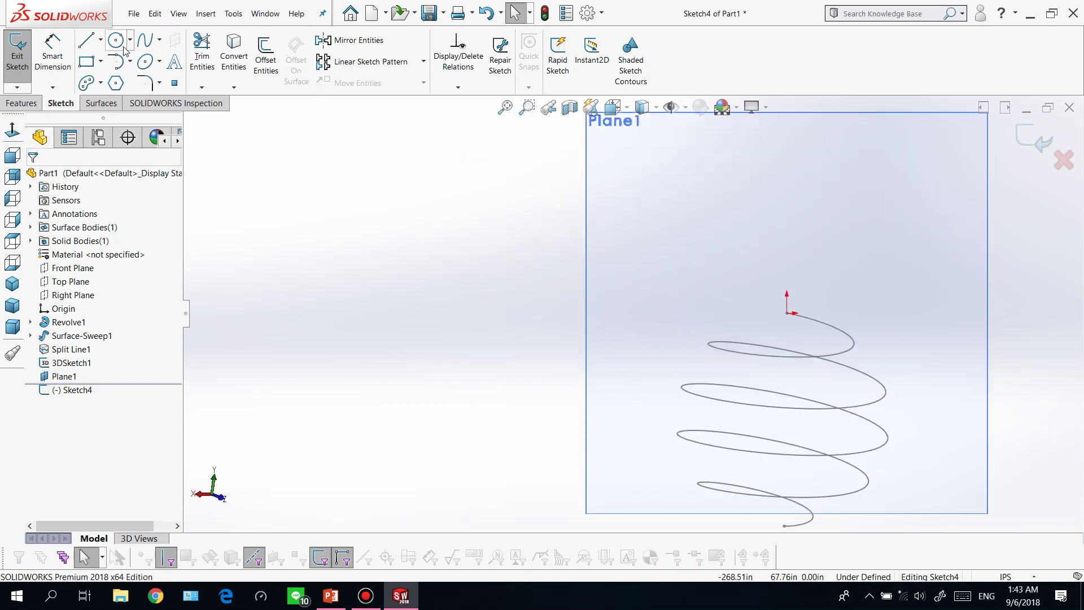
left_click(117, 41)
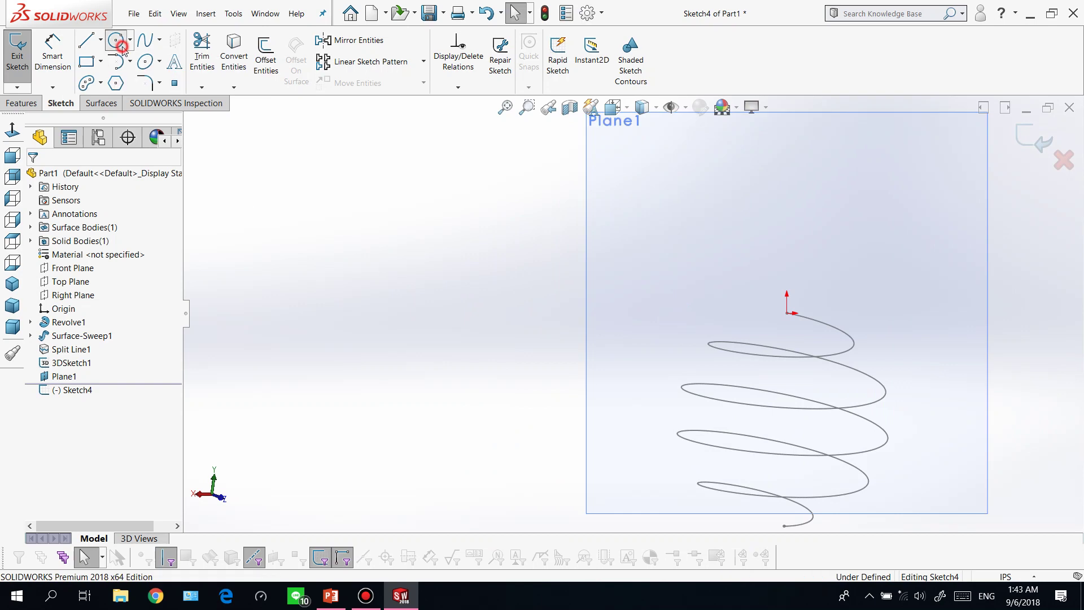
left_click(788, 313)
left_click(802, 313)
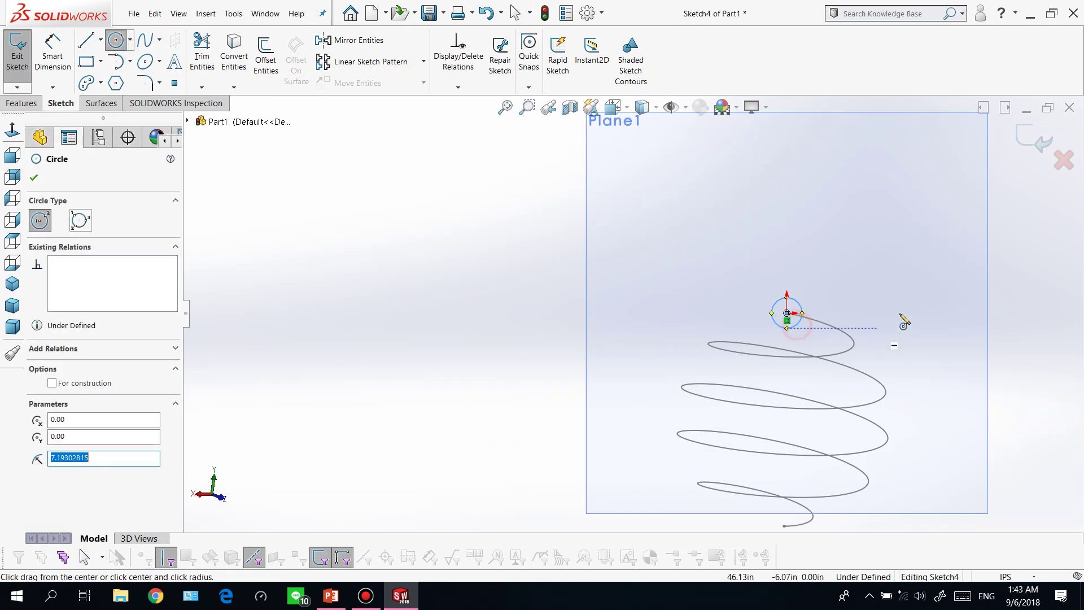
middle_click_drag(903, 322, 866, 363)
left_click(12, 131)
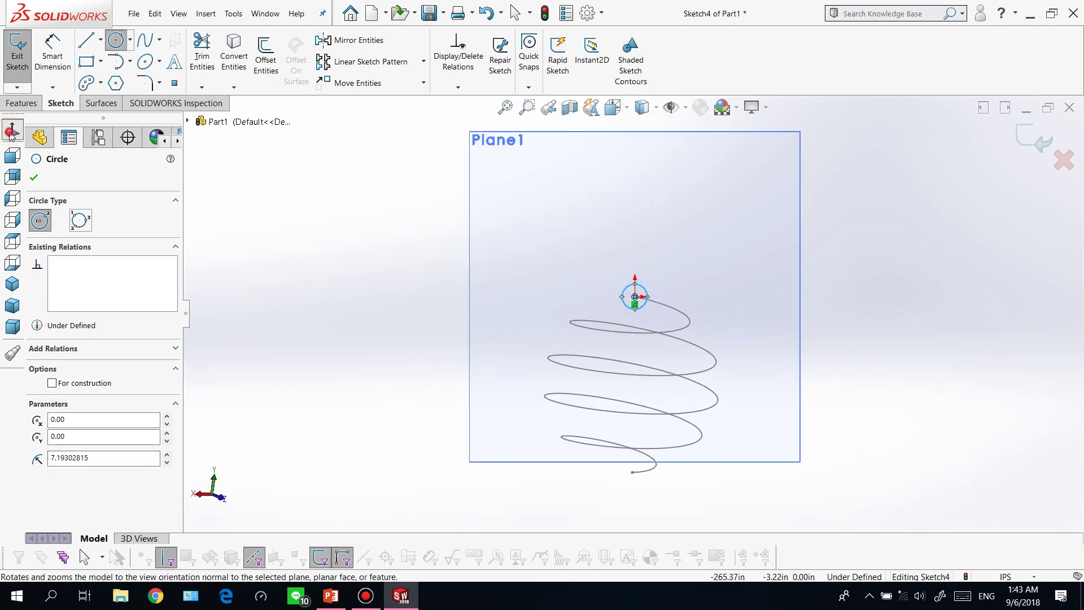
left_click(12, 131)
left_click(310, 284)
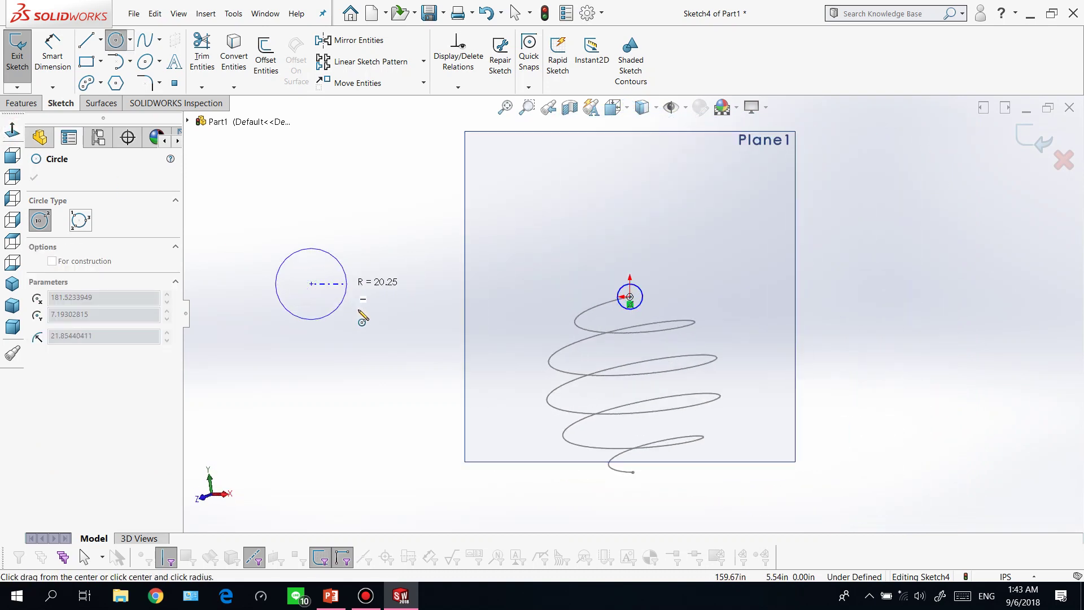
key("Escape")
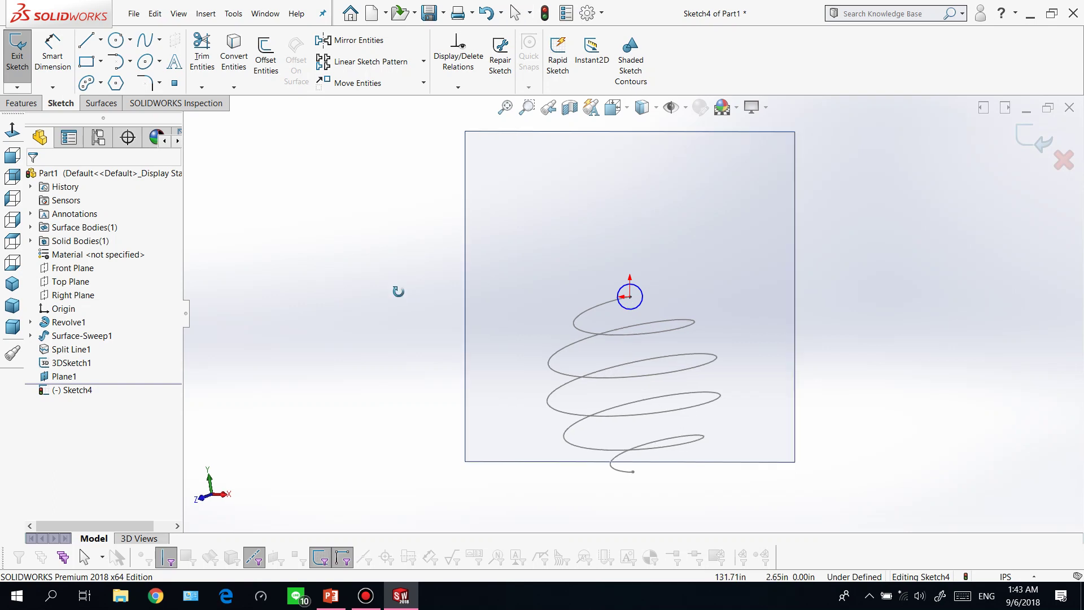
Dimension the circle's diameter as 10 in and exit the sketch.
left_click(53, 56)
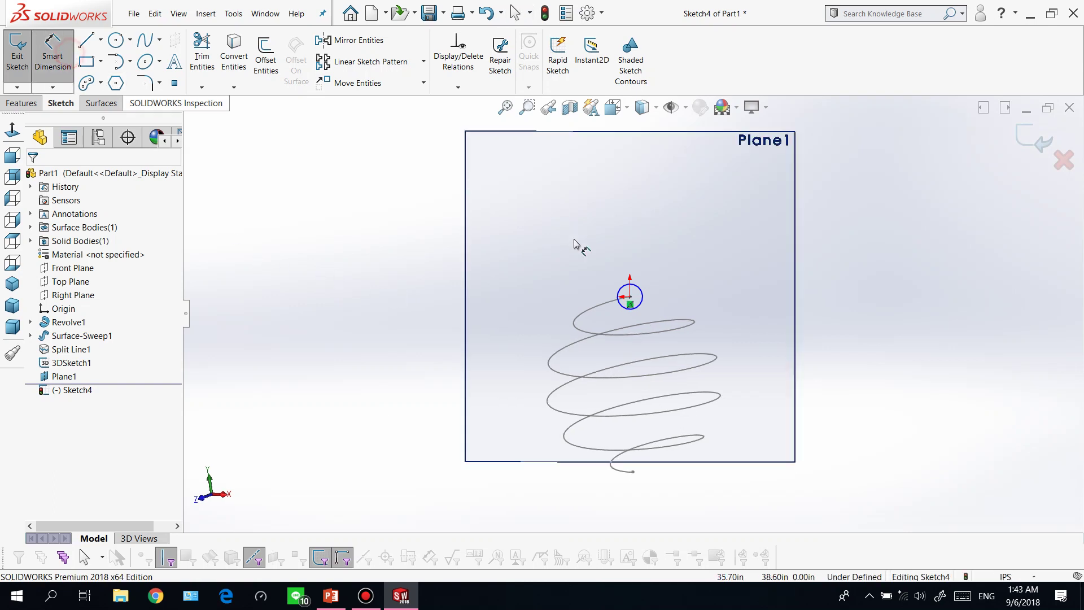
left_click(635, 288)
left_click(628, 267)
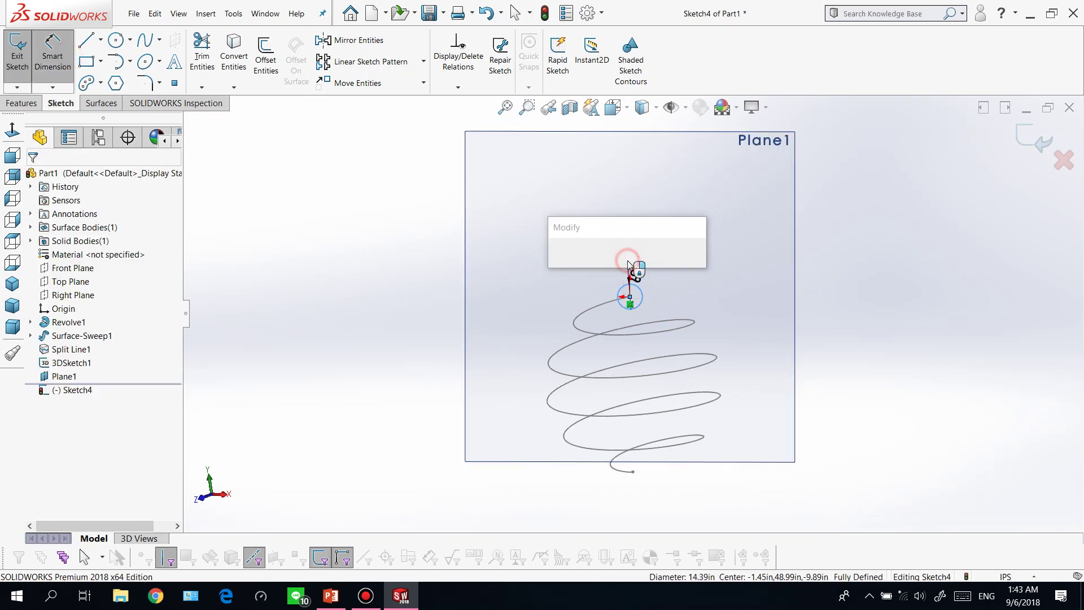
type("10")
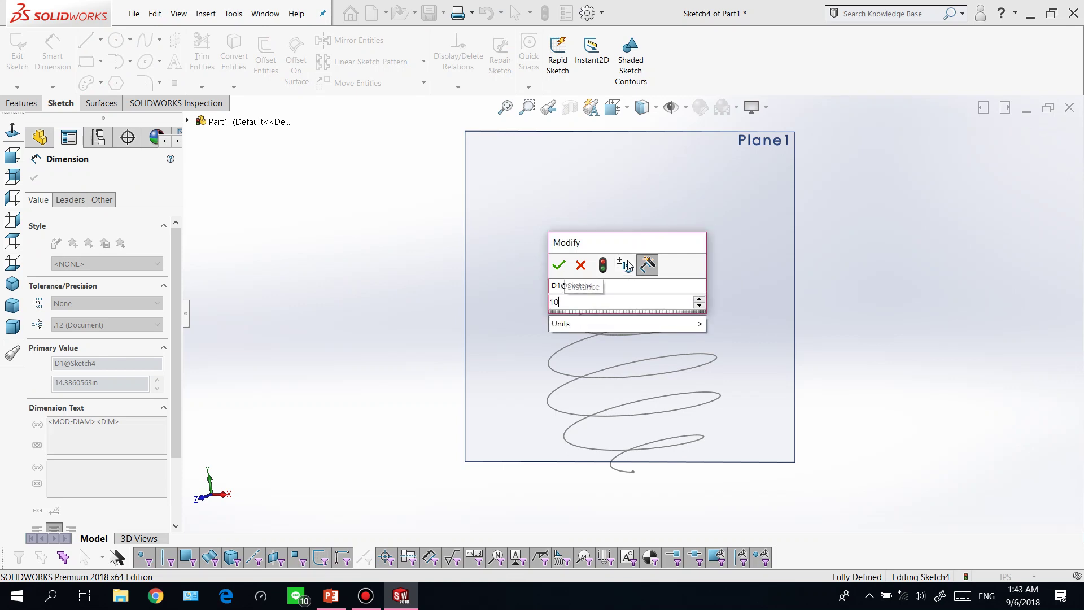
key("Return")
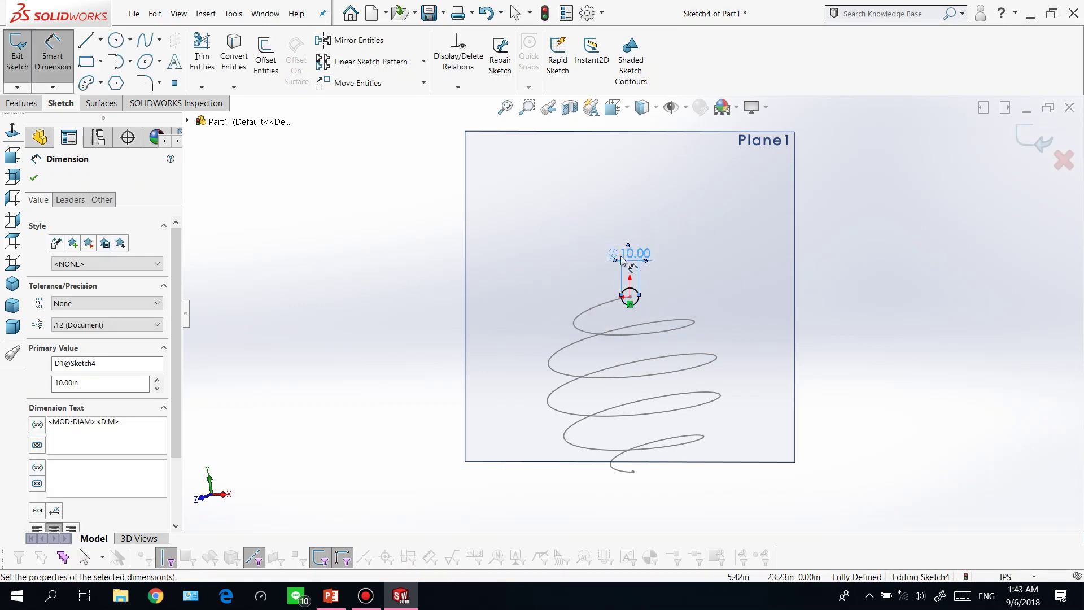
scroll(574, 297, "down", 3)
scroll(565, 296, "up", 3)
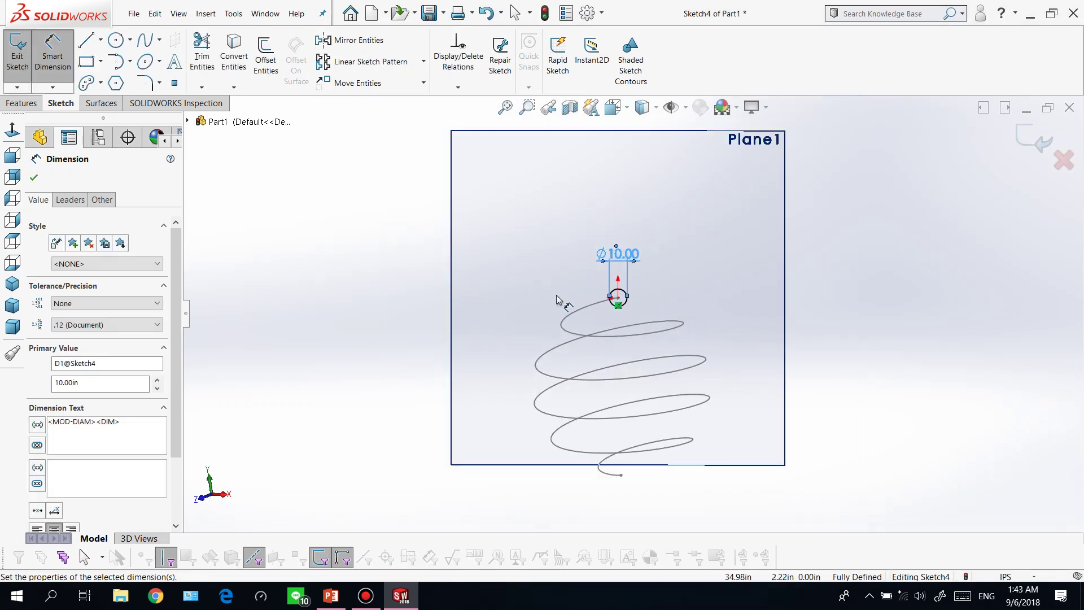
left_click(389, 282)
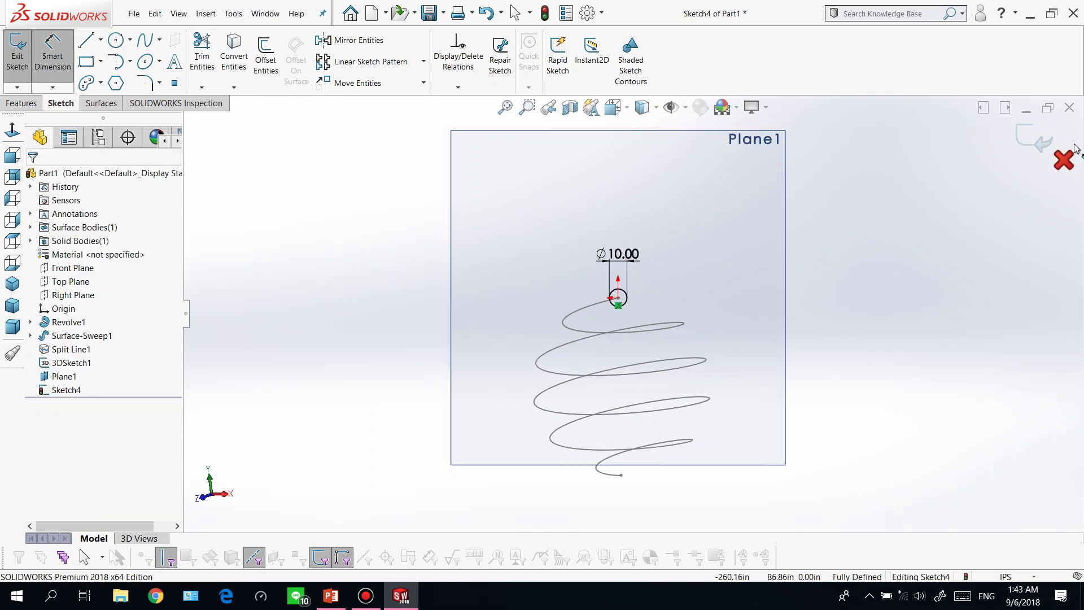
left_click(1035, 138)
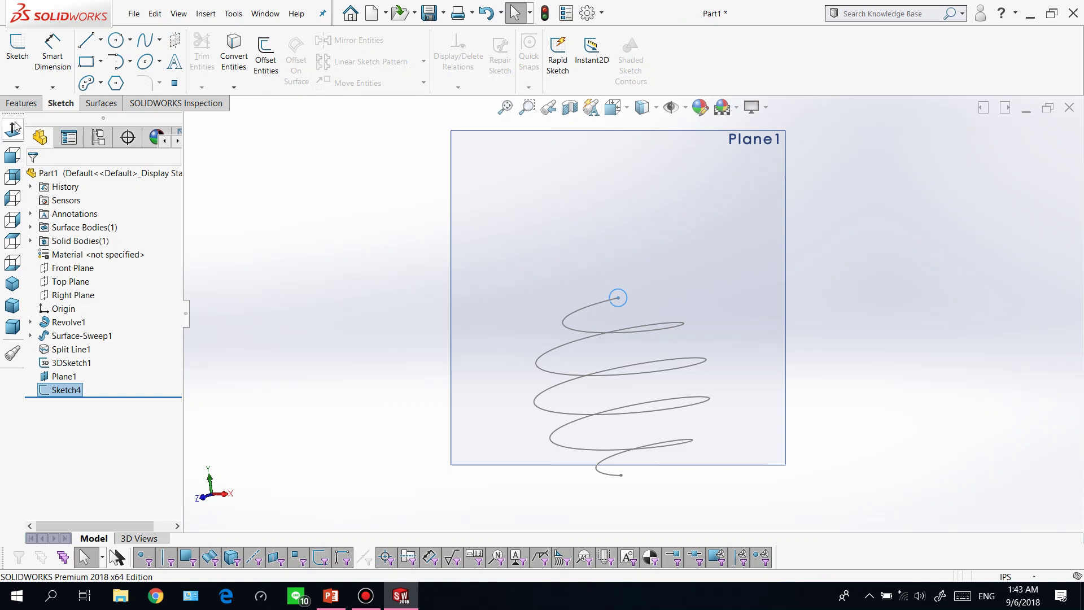
Create a Swept Boss/Base using the 10 in circle sketch as profile and the 3D spiral sketch as path.
left_click(21, 103)
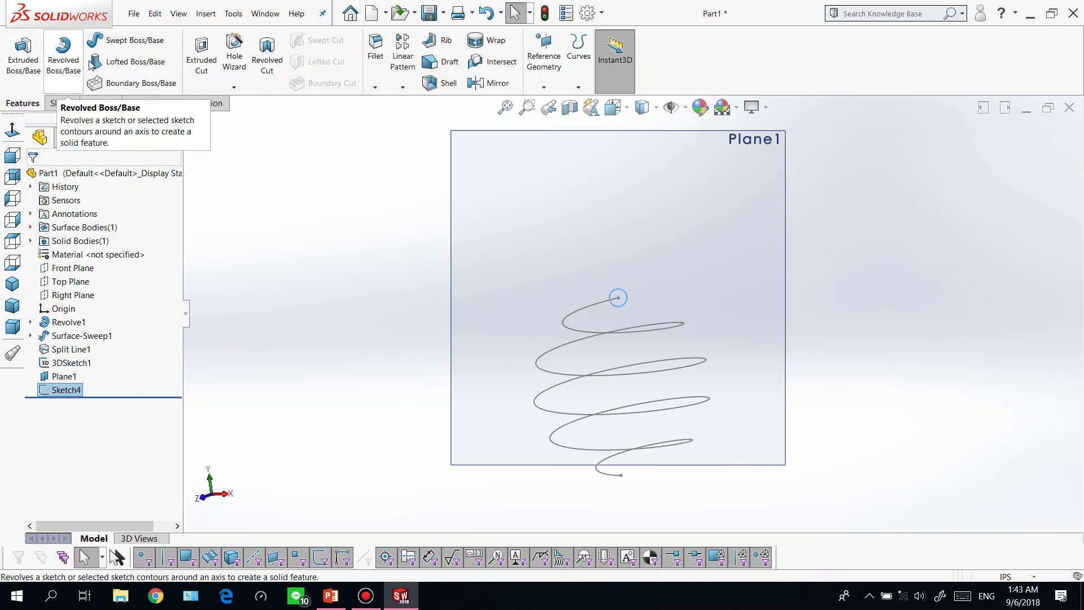
left_click(125, 52)
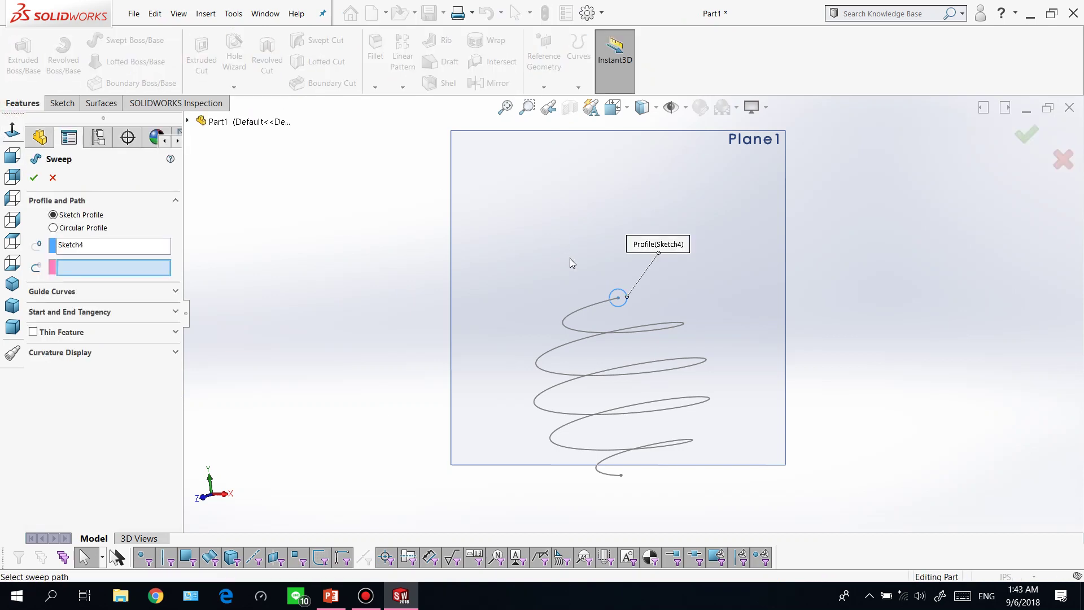
scroll(625, 294, "down", 2)
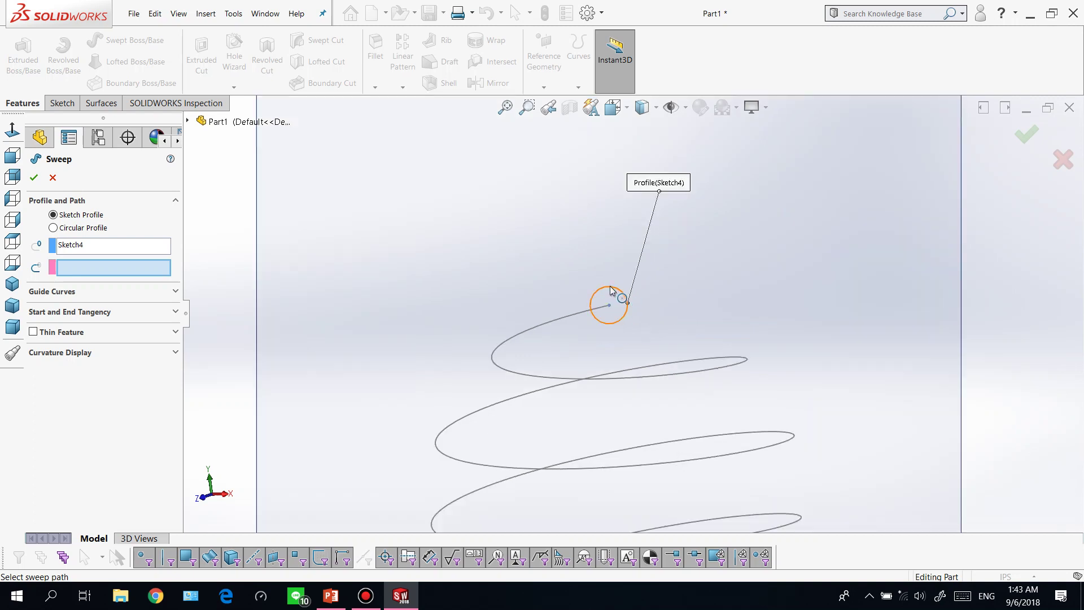
left_click(565, 320)
scroll(588, 344, "up", 2)
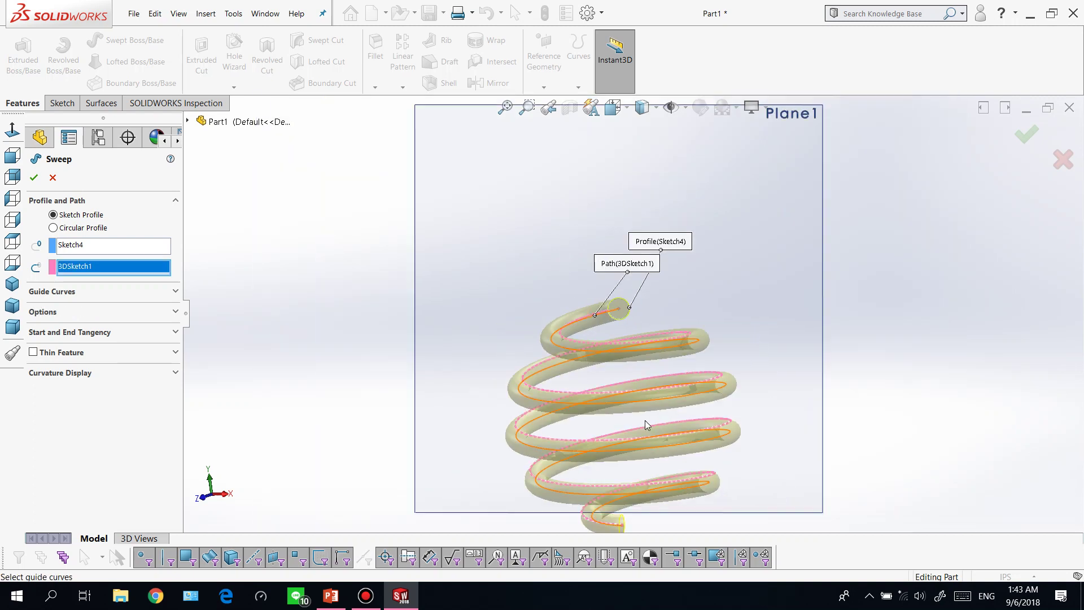
scroll(711, 426, "down", 2)
key("z")
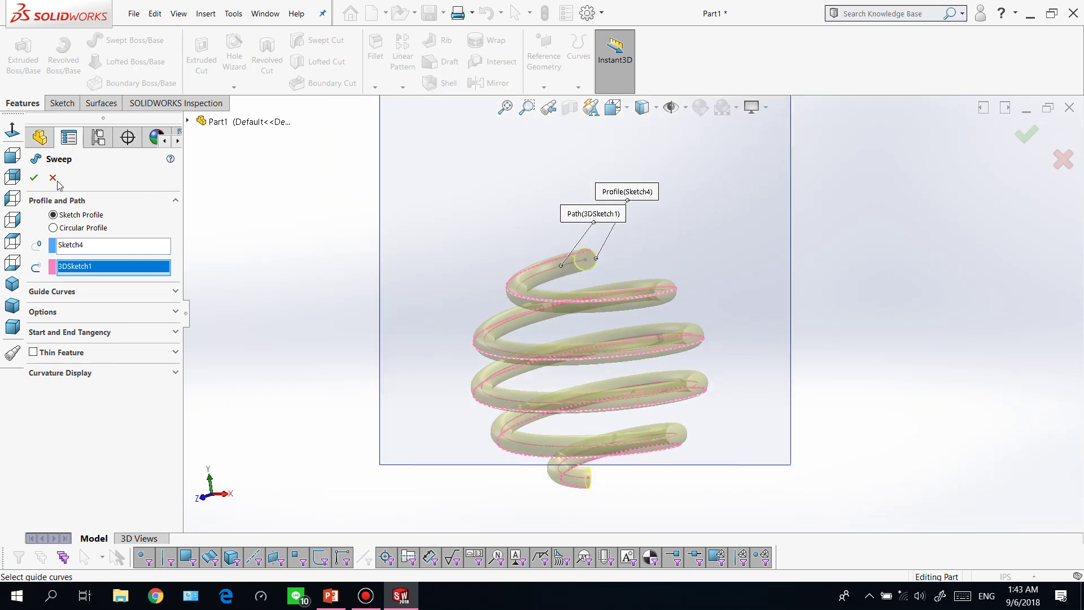
left_click(33, 178)
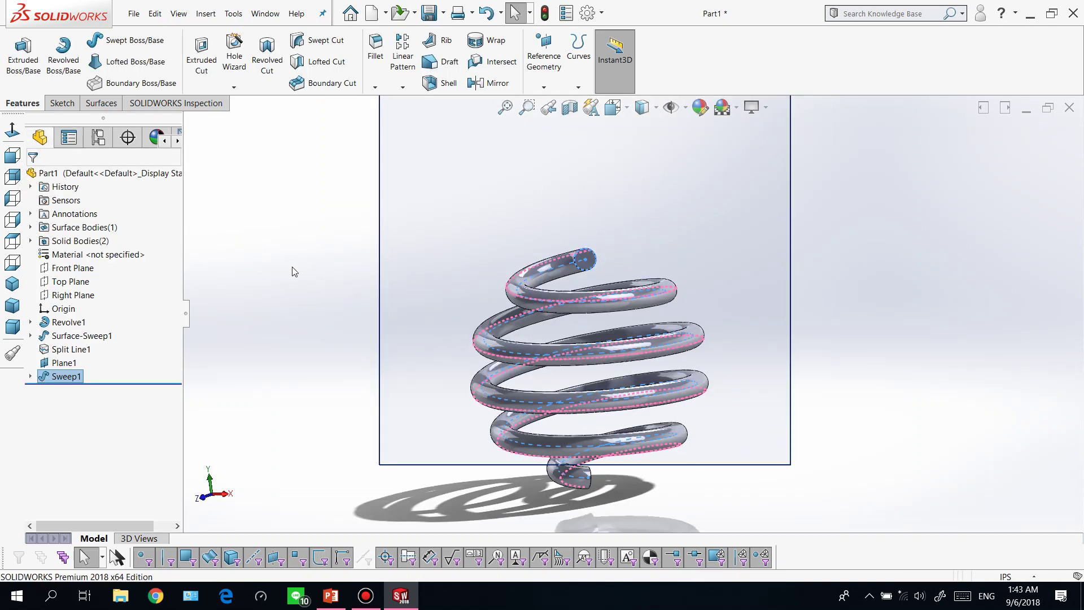
Hide the reference plane at the spiral's upper end.
mouse_move(288, 214)
middle_mouse_down()
mouse_move(310, 210)
mouse_move(285, 212)
middle_mouse_up()
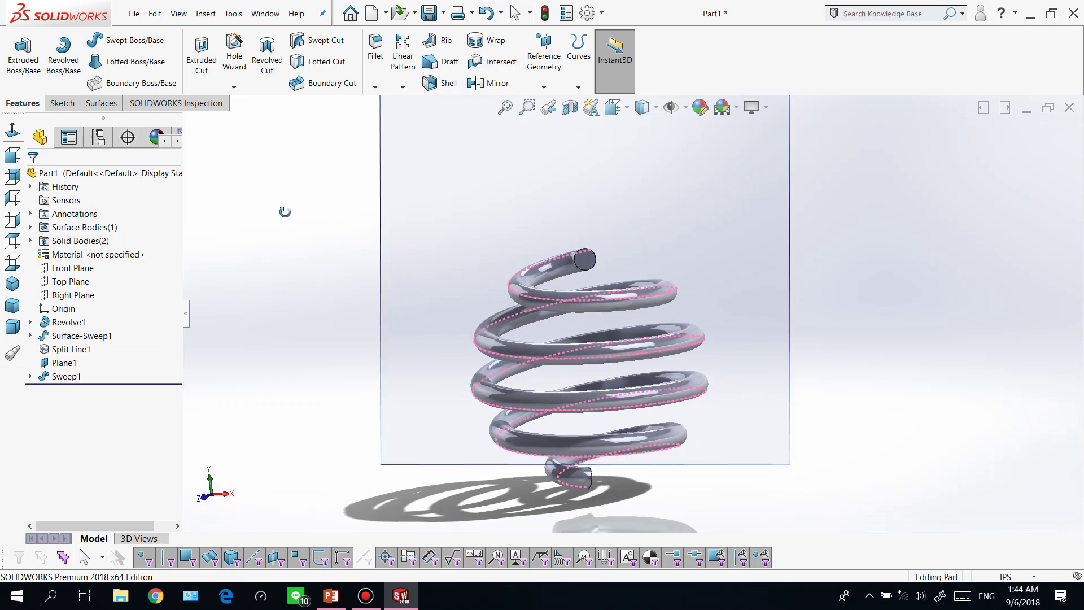
left_click(64, 364)
left_click(89, 347)
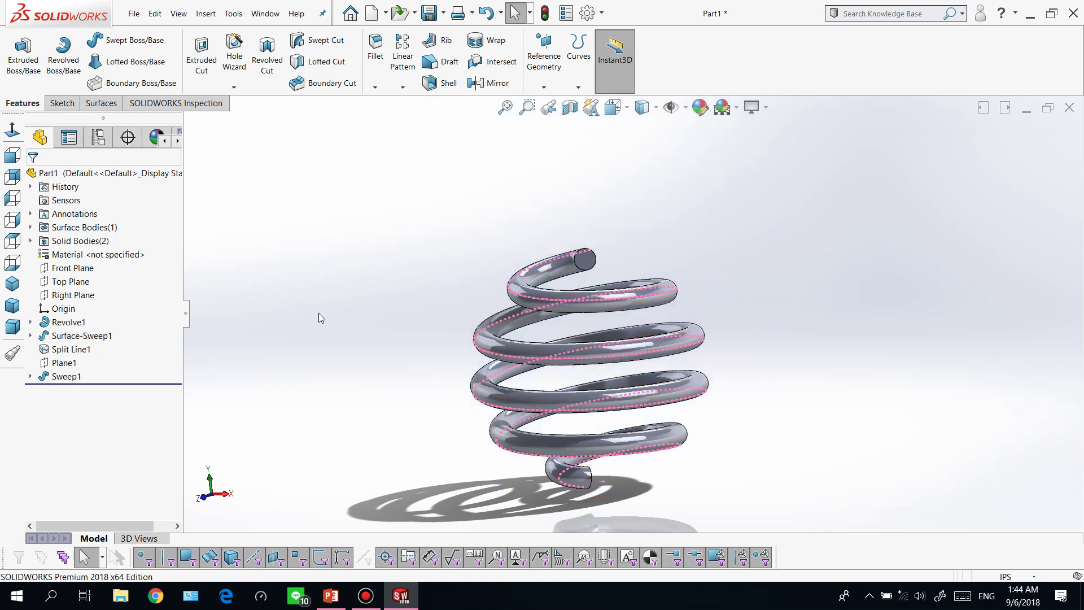
Hide the solid swept spiral body.
middle_click_drag(320, 314, 305, 335)
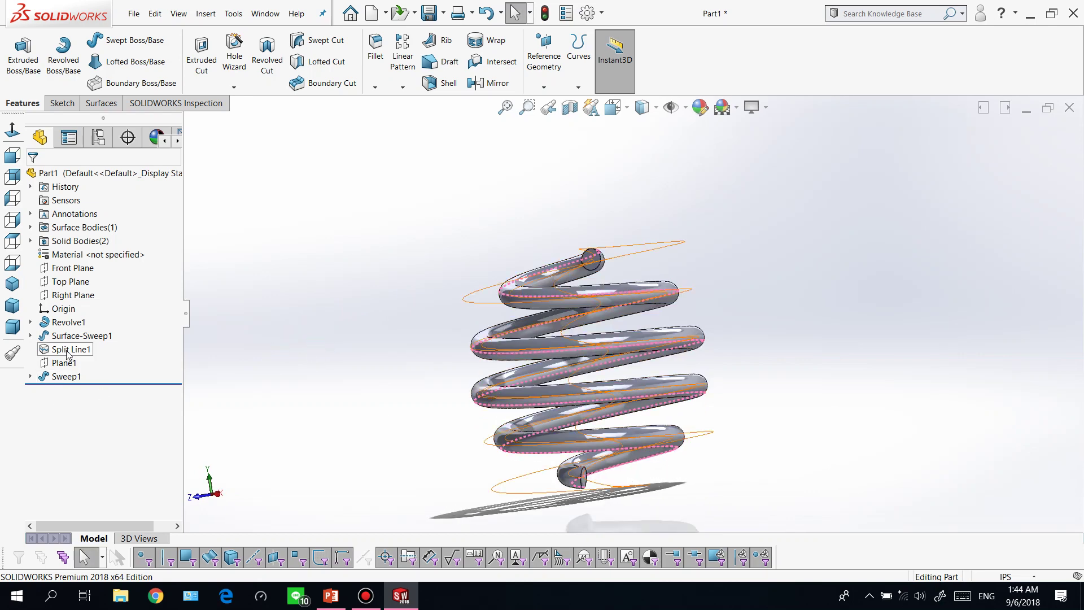
right_click(68, 377)
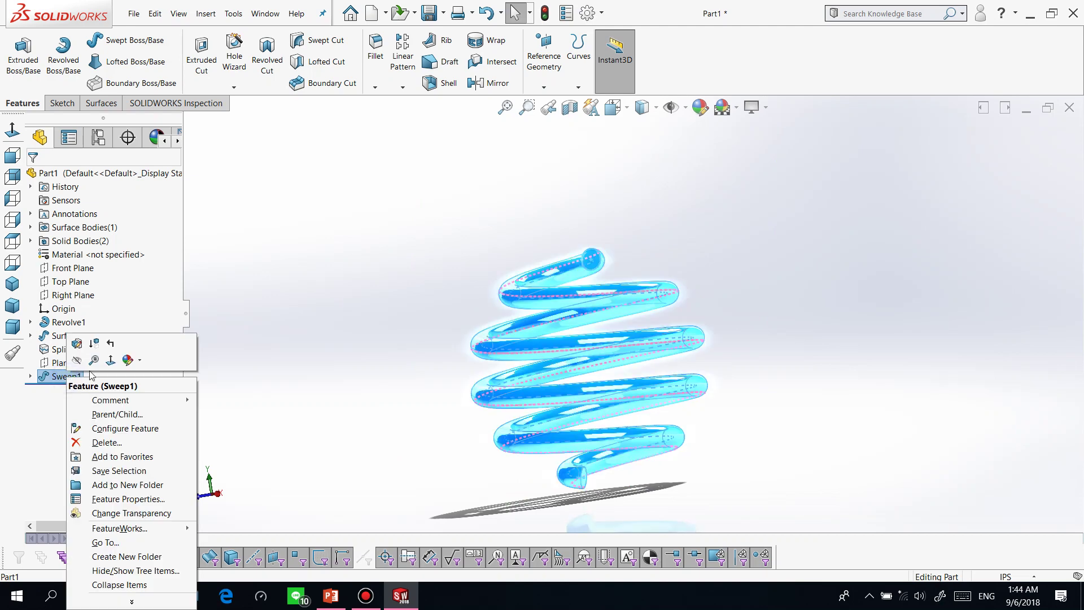
left_click(77, 361)
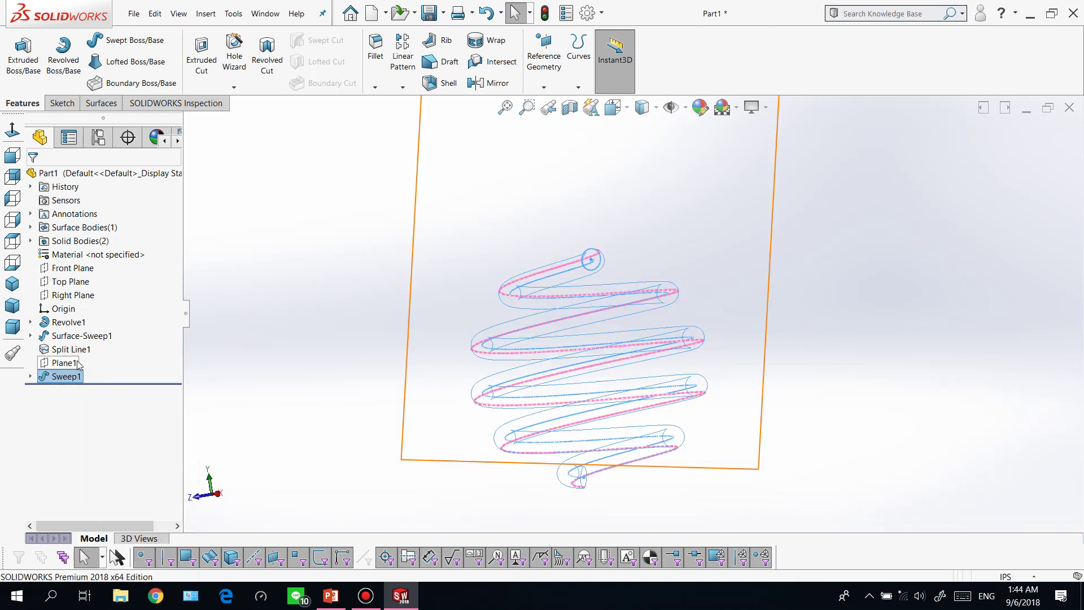
Show the hidden swept spiral body again.
right_click(66, 375)
left_click(78, 361)
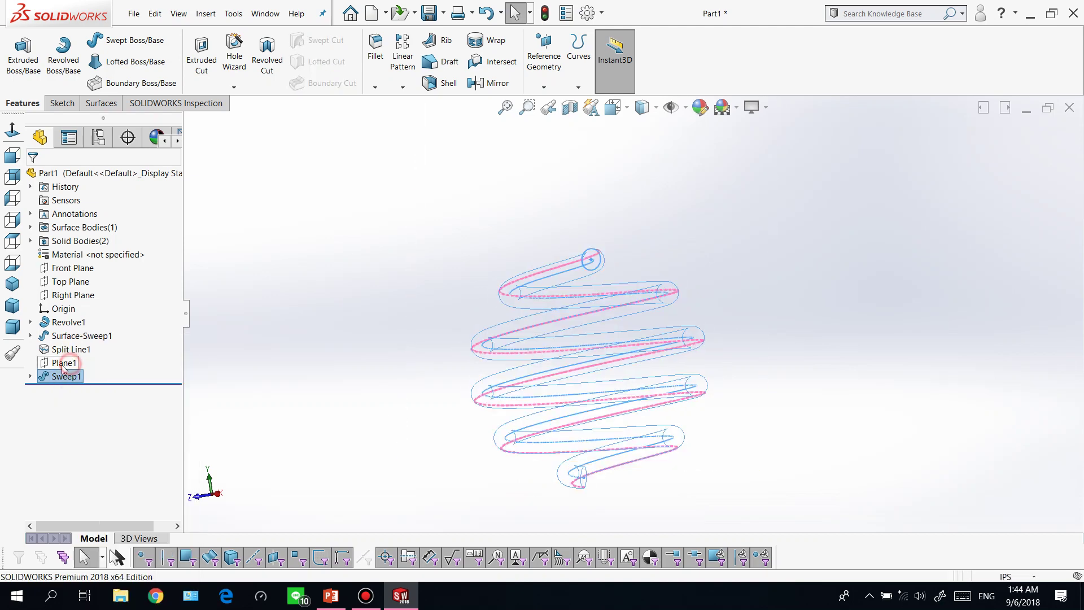
left_click(218, 335)
middle_click_drag(414, 358, 432, 384)
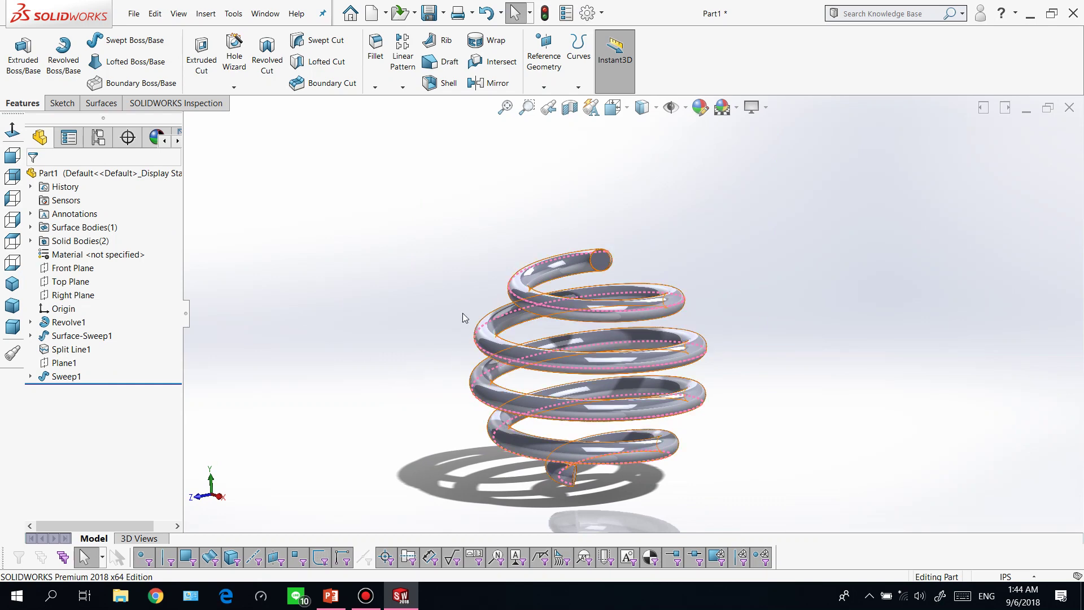
middle_click_drag(462, 313, 384, 315)
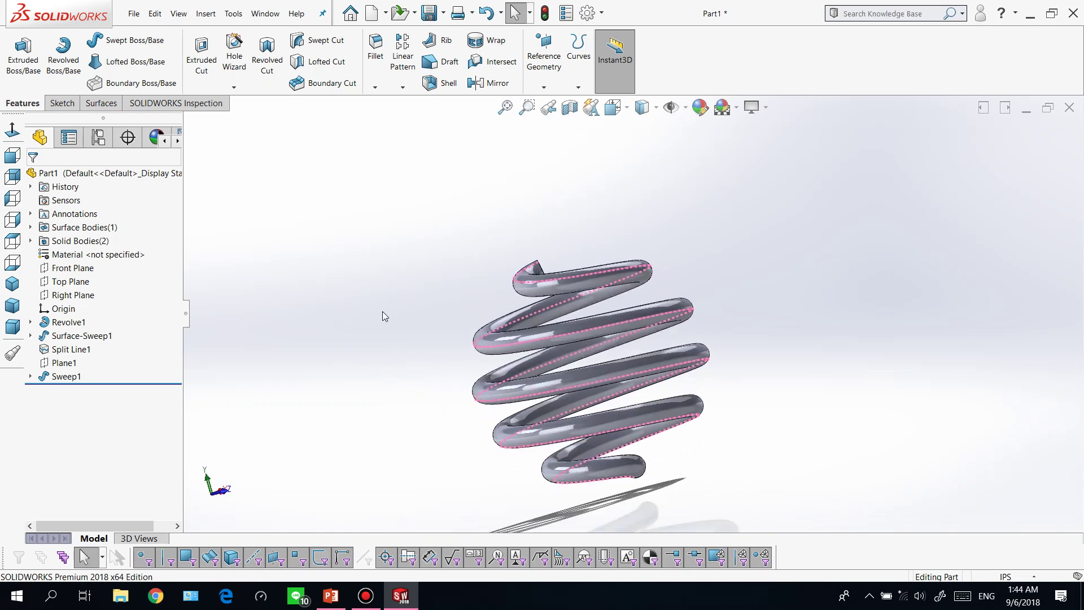
Start a Dome feature and select the flat circular faces at both ends of the swept spiral.
left_click(200, 13)
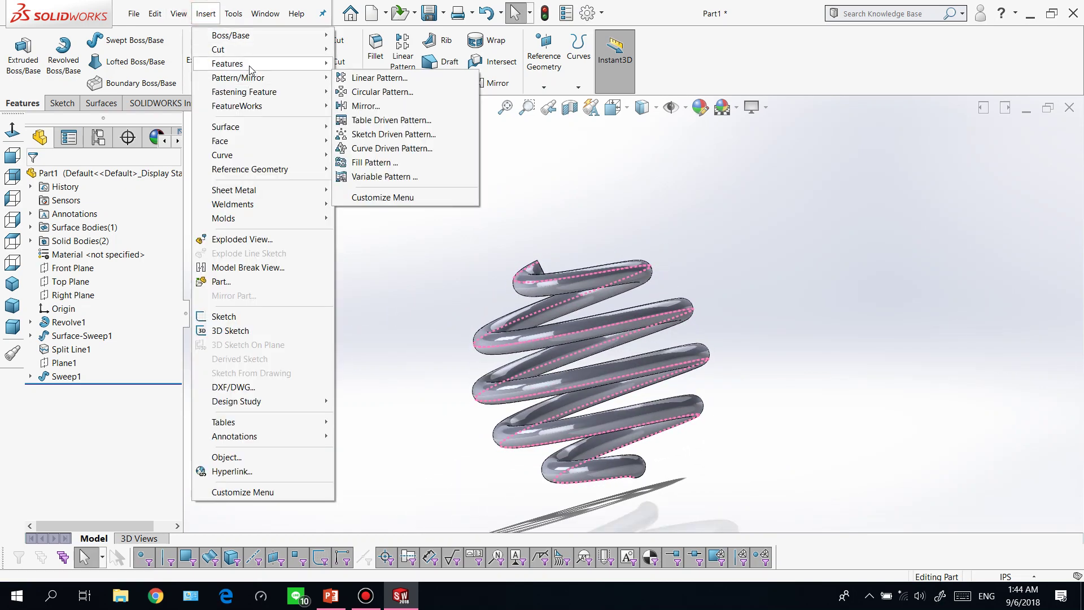
mouse_move(260, 69)
left_click(423, 219)
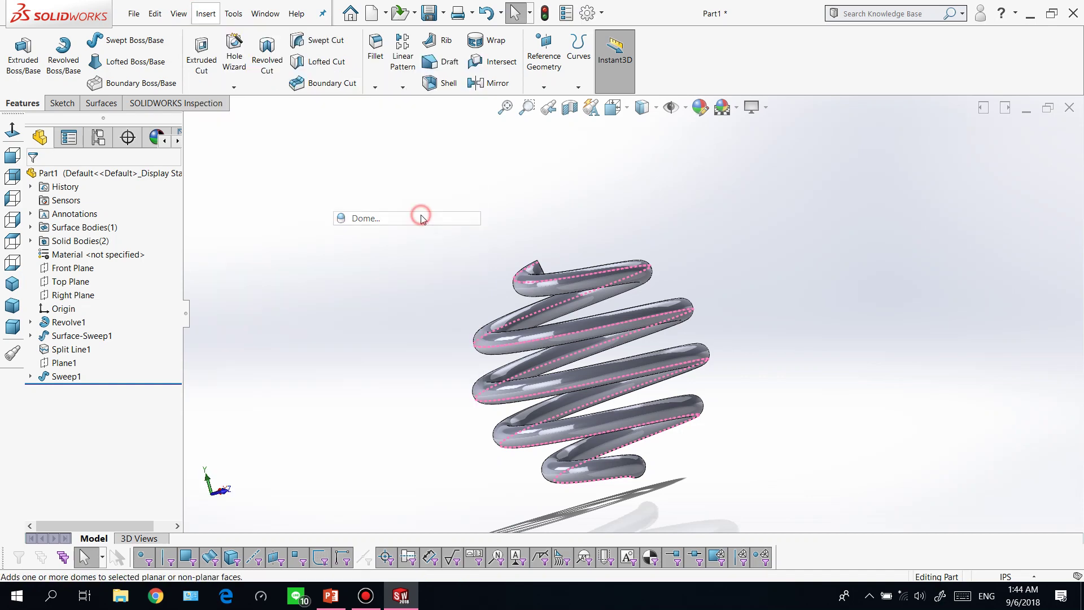
middle_click_drag(784, 351, 804, 509)
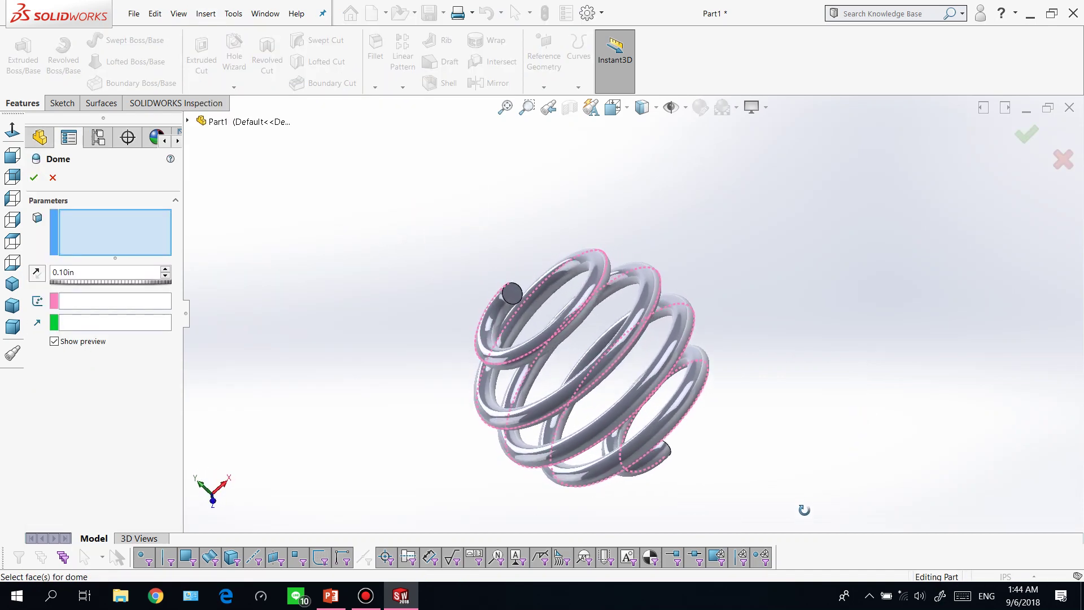
left_click(519, 297)
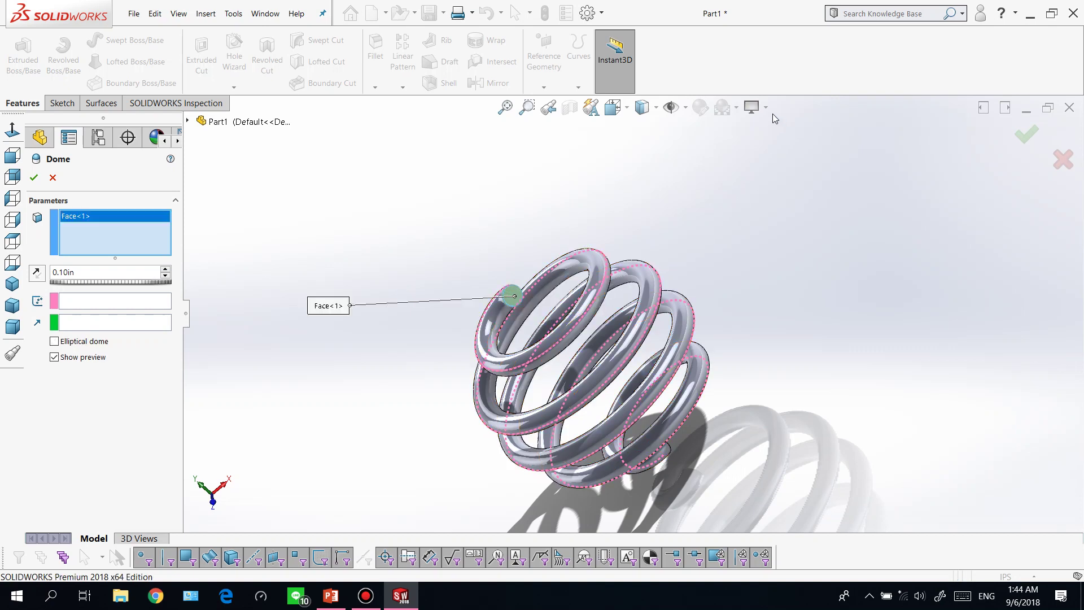
left_click(753, 106)
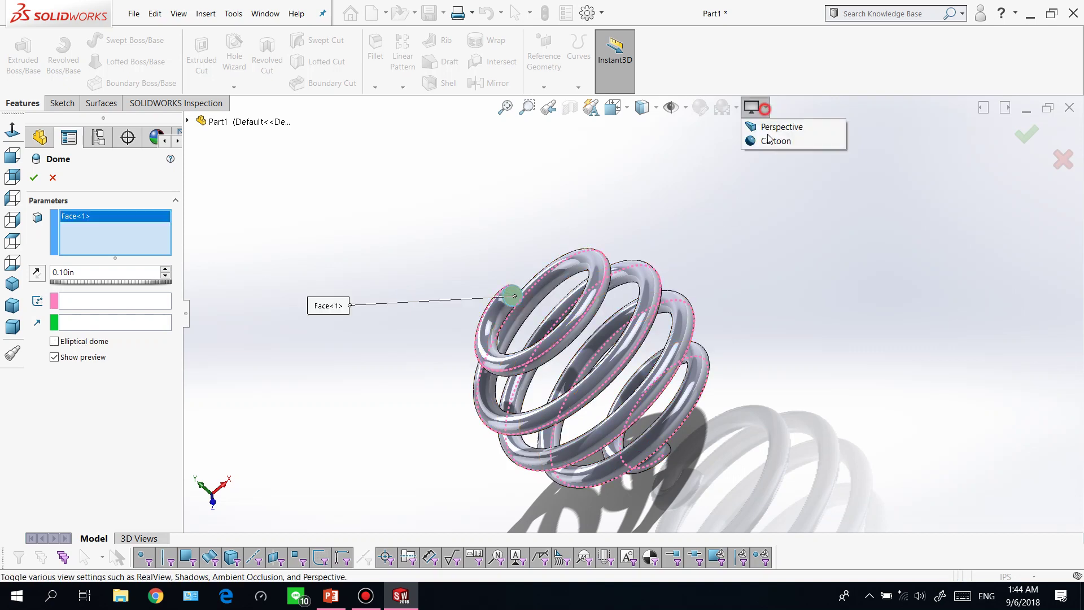
left_click(769, 310)
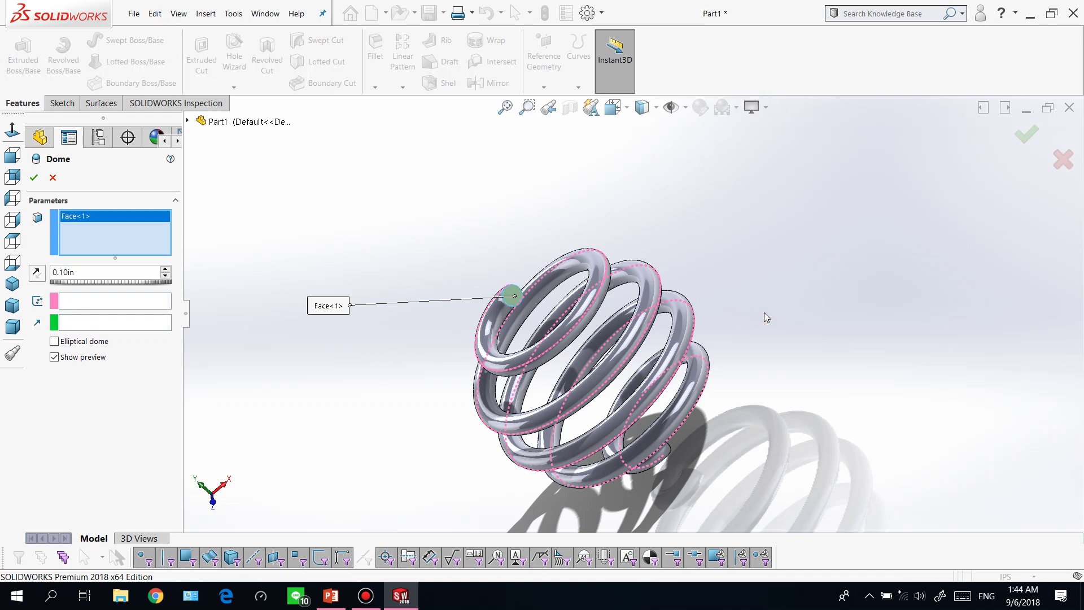
middle_click_drag(764, 313, 683, 333)
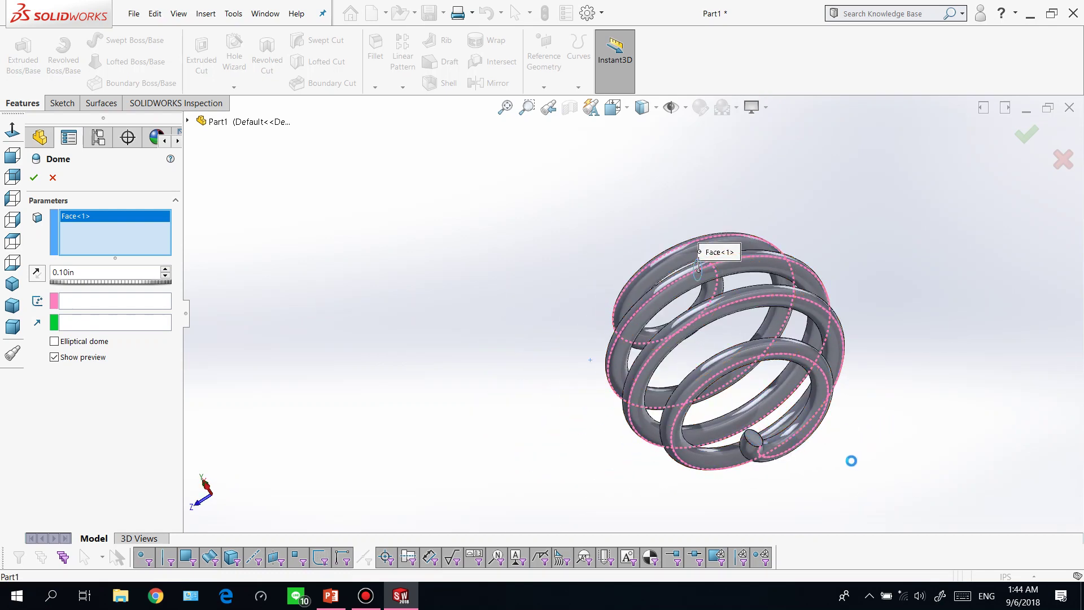
left_click(751, 438)
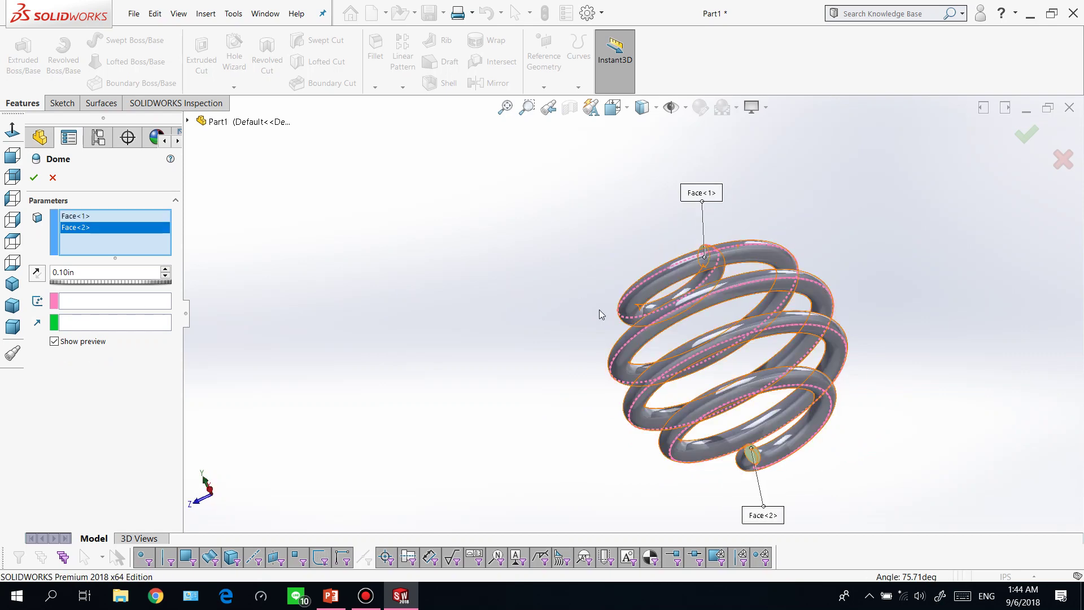